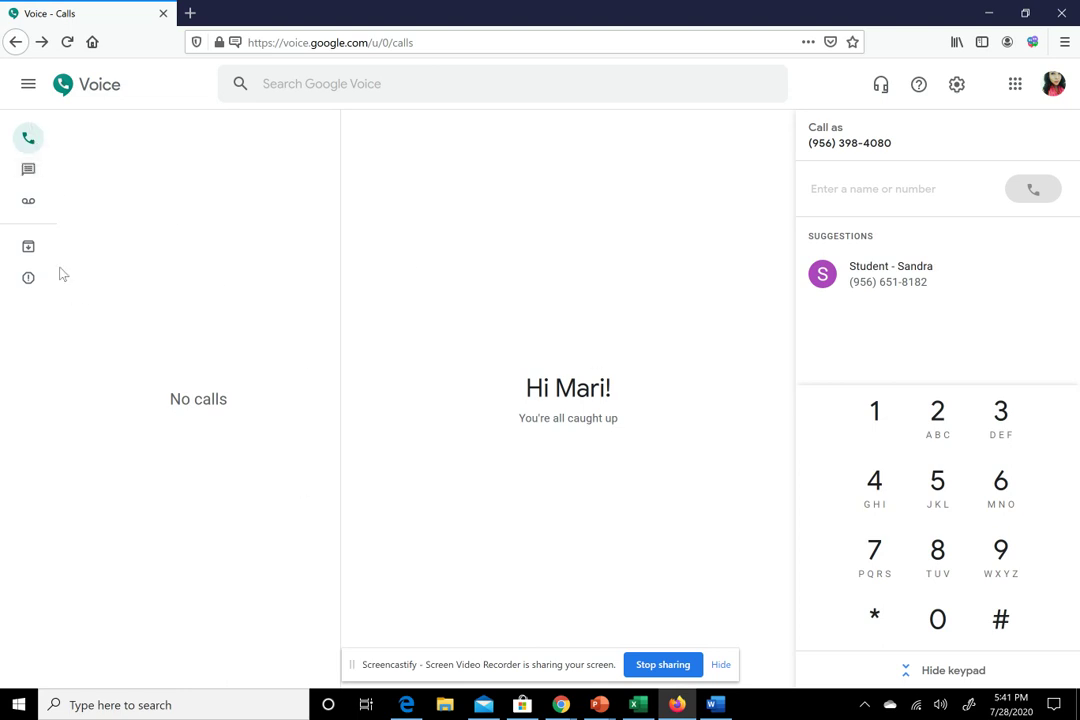
# Look at the text message conversations in Google Voice, and return to the calls view
pyautogui.click(26, 172)
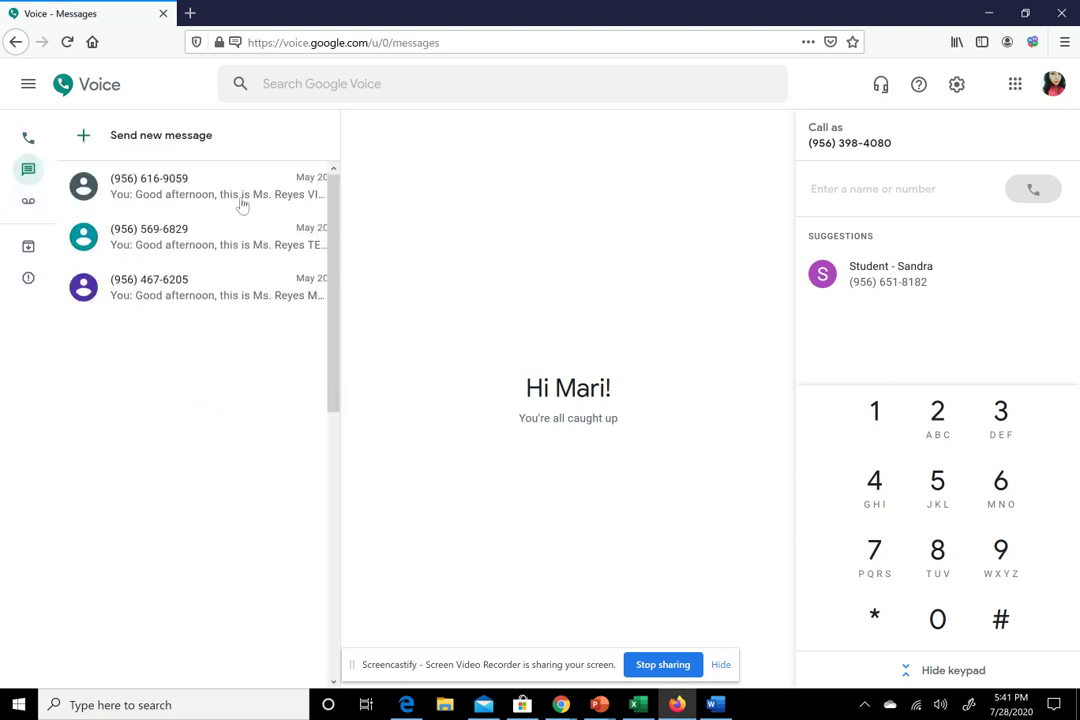
pyautogui.click(28, 142)
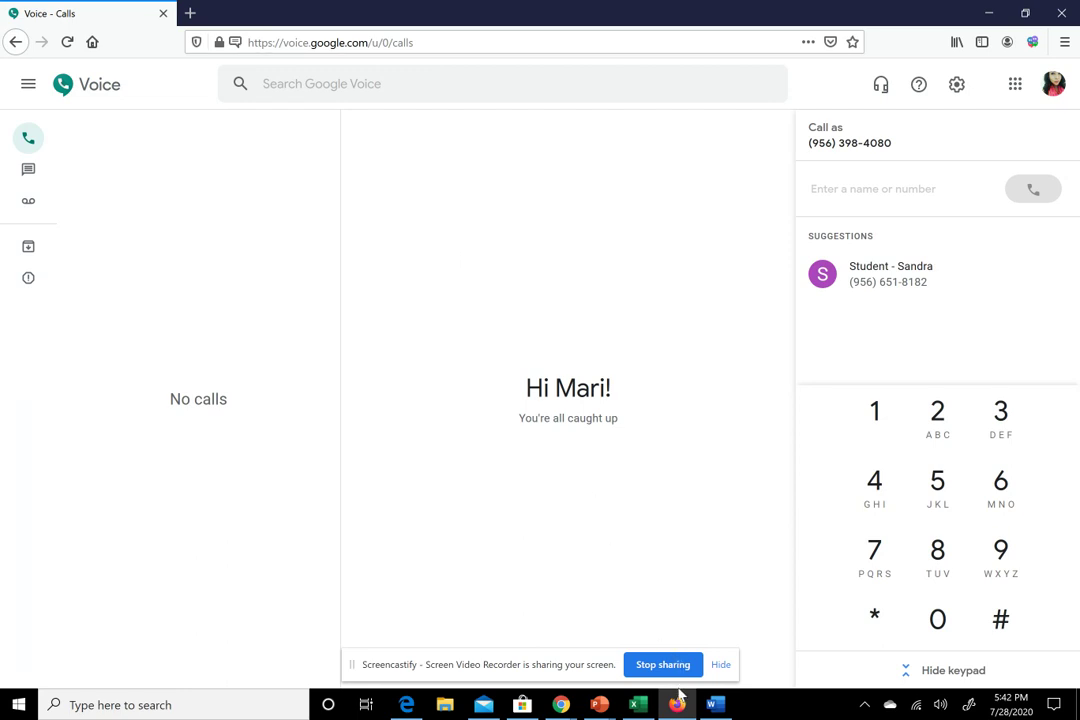
# Search the web for "google voice bulk texter" in a new tab and open its Firefox add-on page
pyautogui.click(190, 13)
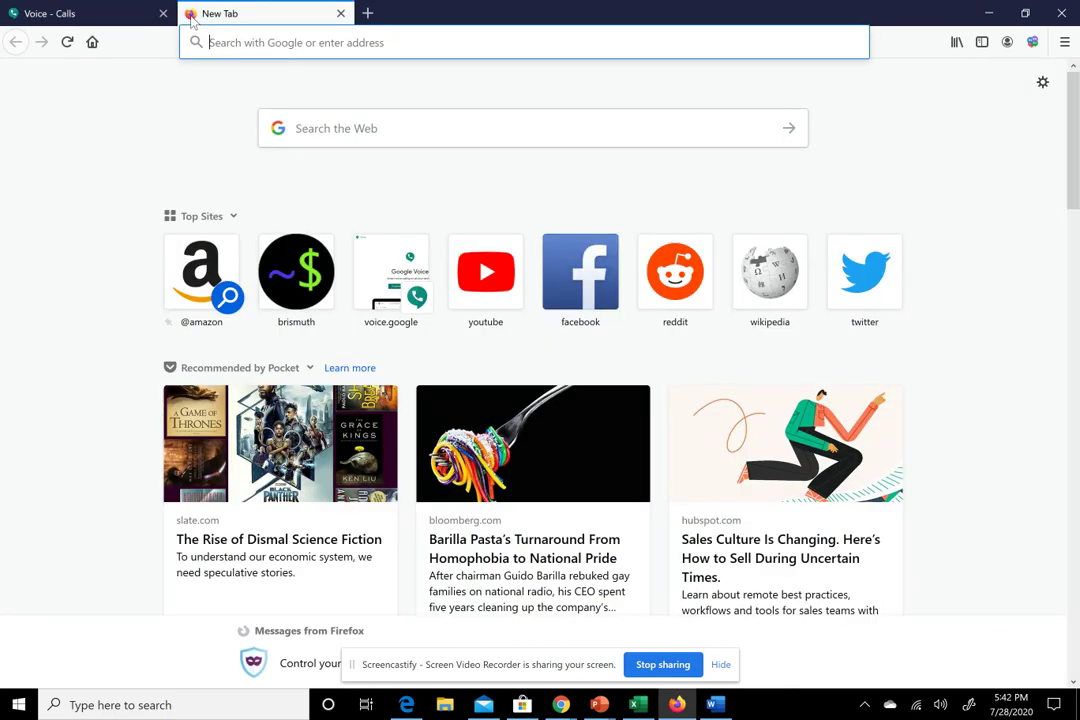
pyautogui.write('googl')
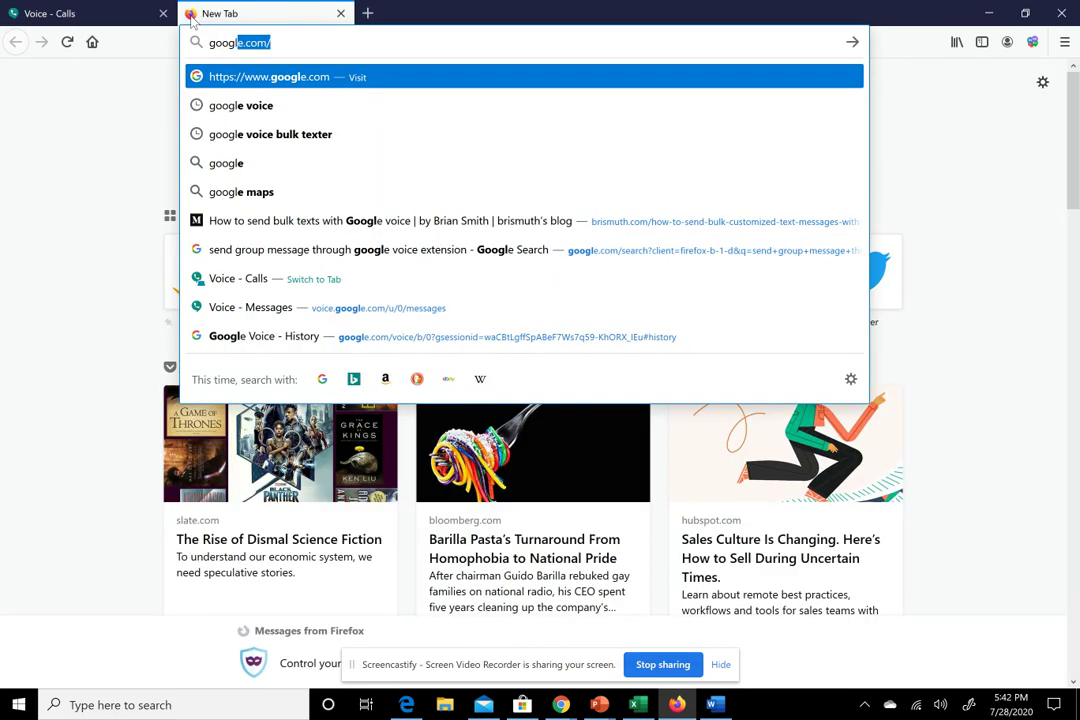
pyautogui.write('e voice bu')
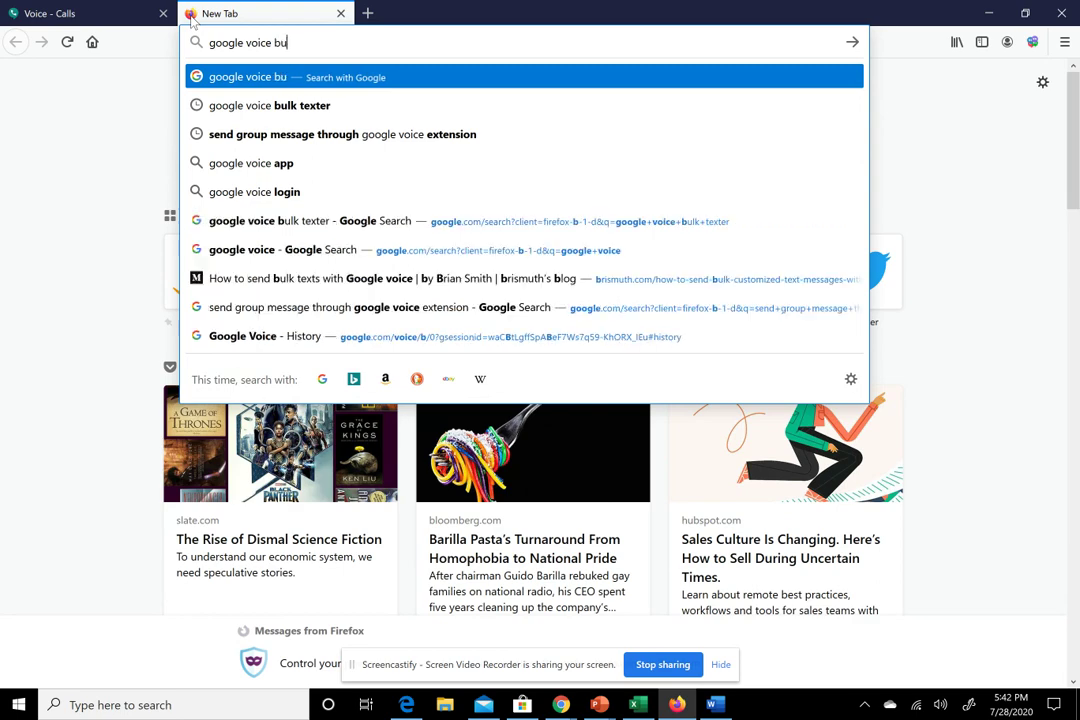
pyautogui.write('lk texter')
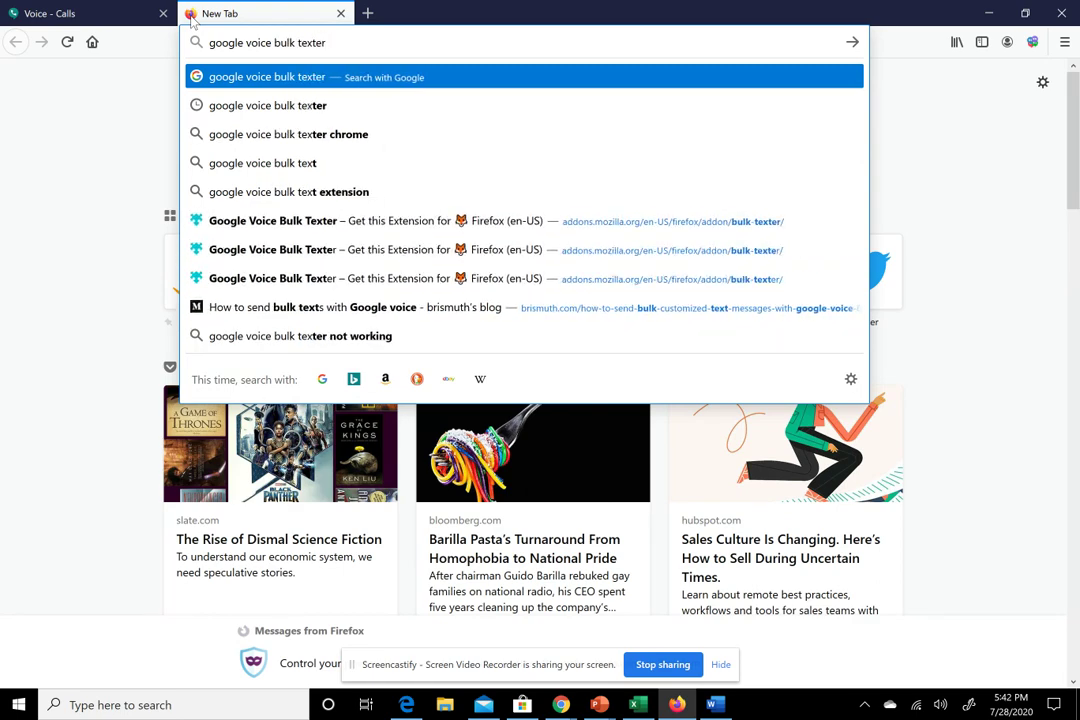
pyautogui.press('Return')
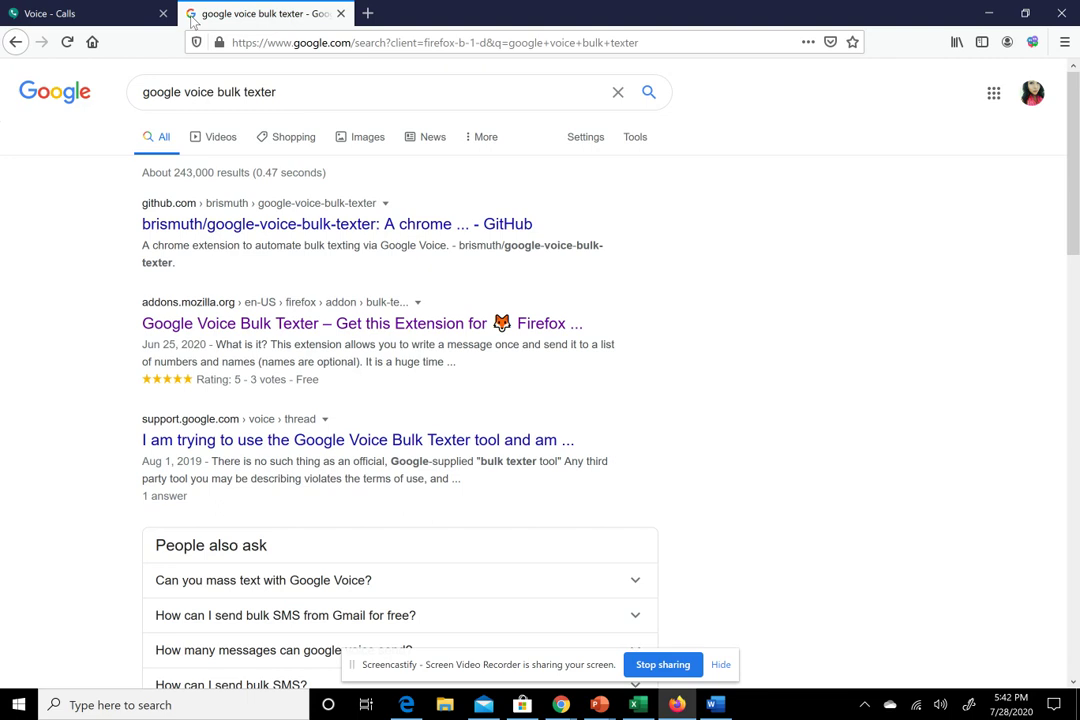
pyautogui.click(158, 314)
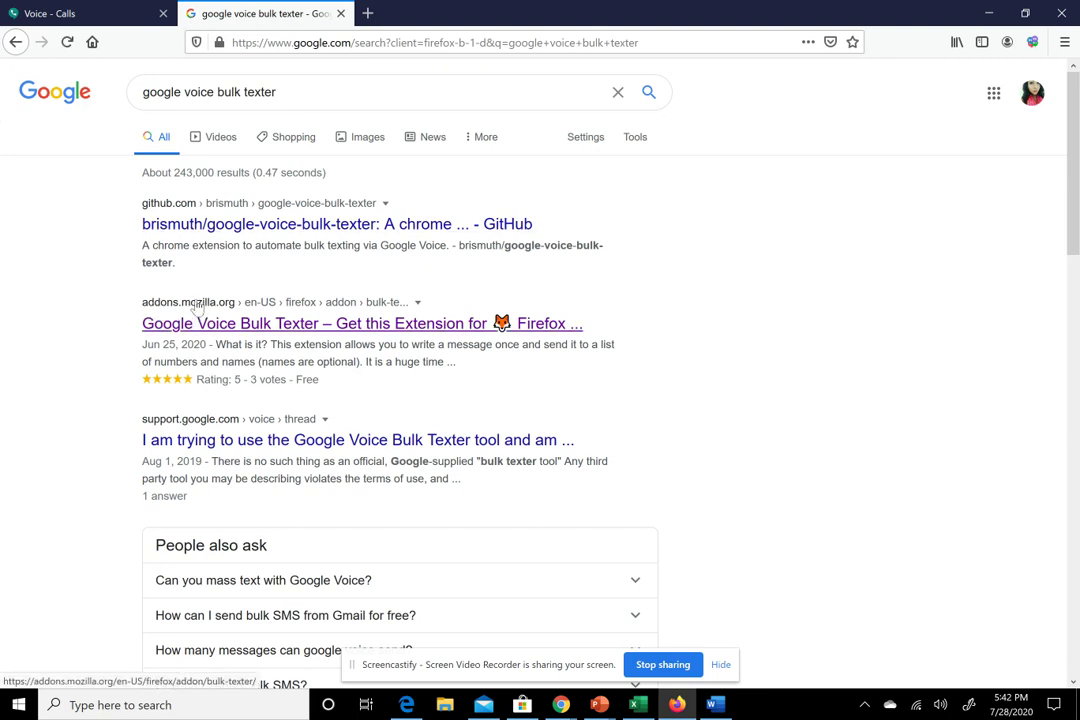
pyautogui.click(291, 330)
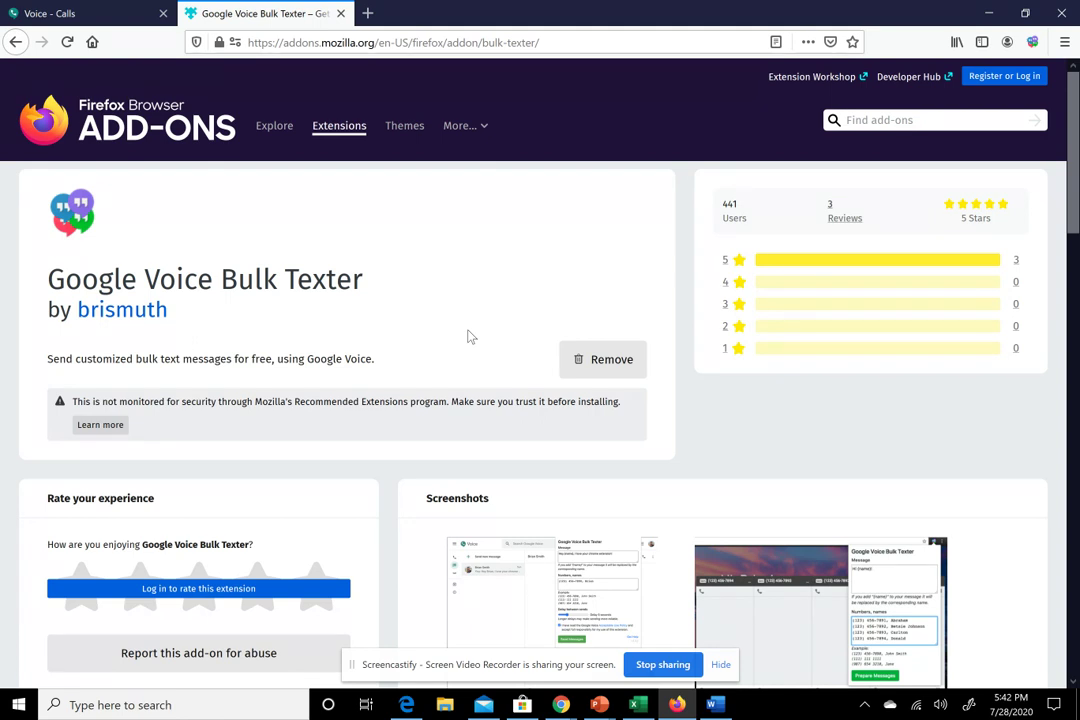
# Return to the Google Voice page, open the Bulk Texter extension and place the cursor after the {name} greeting in the message
pyautogui.click(1036, 42)
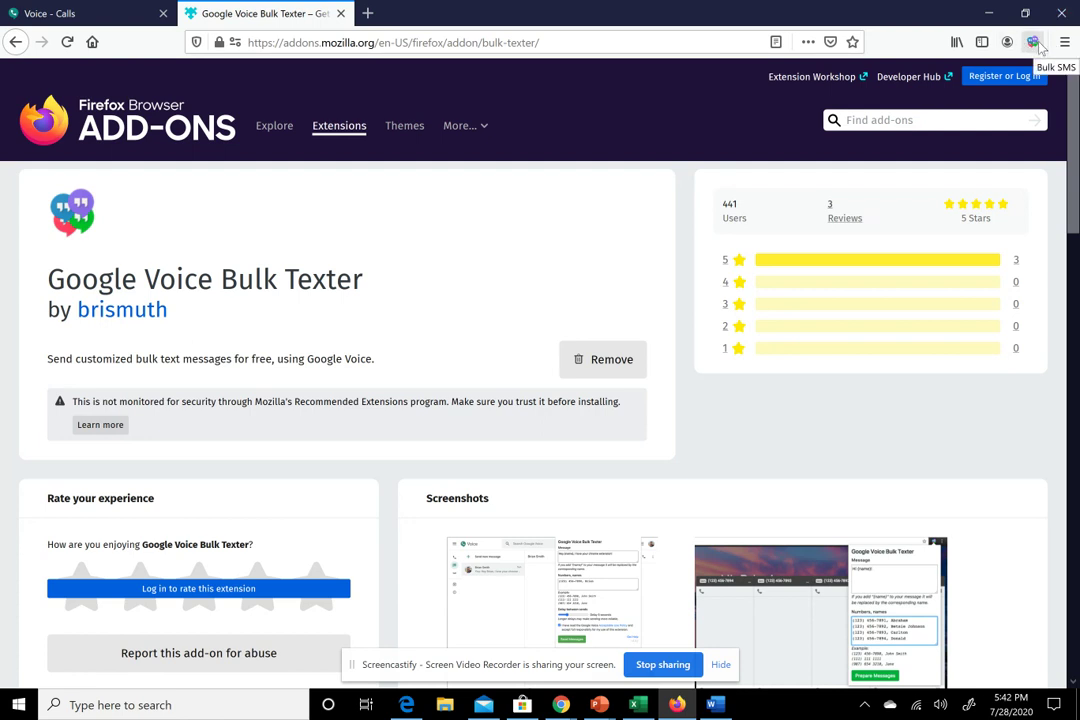
pyautogui.rightClick(48, 17)
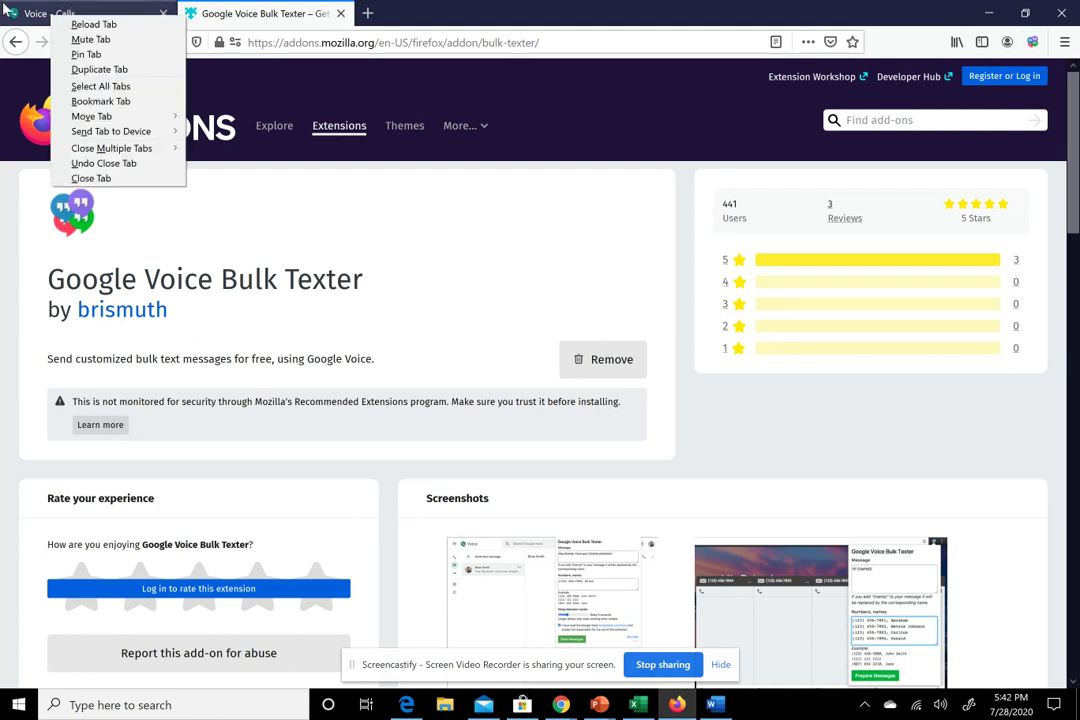
pyautogui.click(36, 17)
pyautogui.click(36, 17)
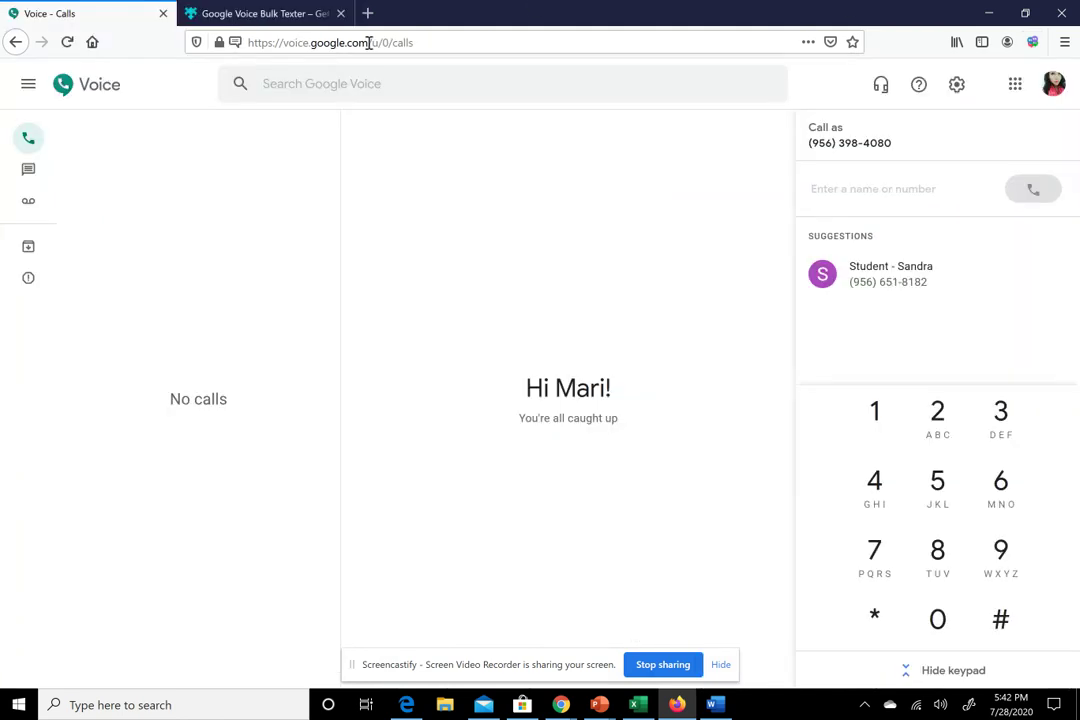
pyautogui.click(1032, 42)
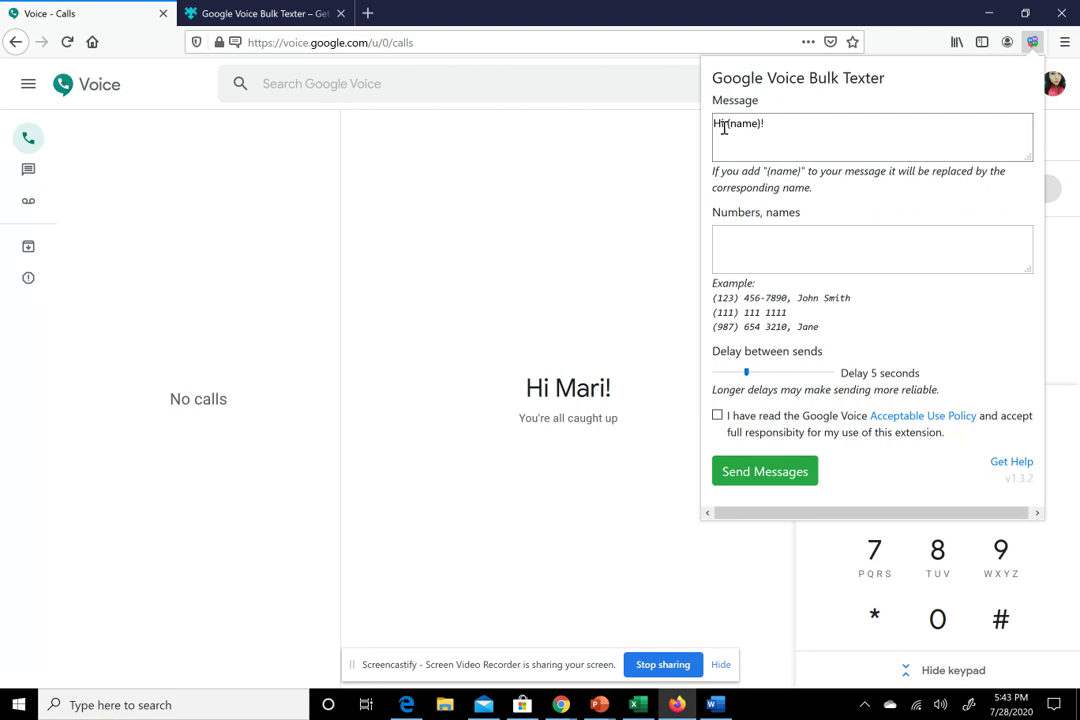
pyautogui.moveTo(731, 125); pyautogui.dragTo(776, 123)
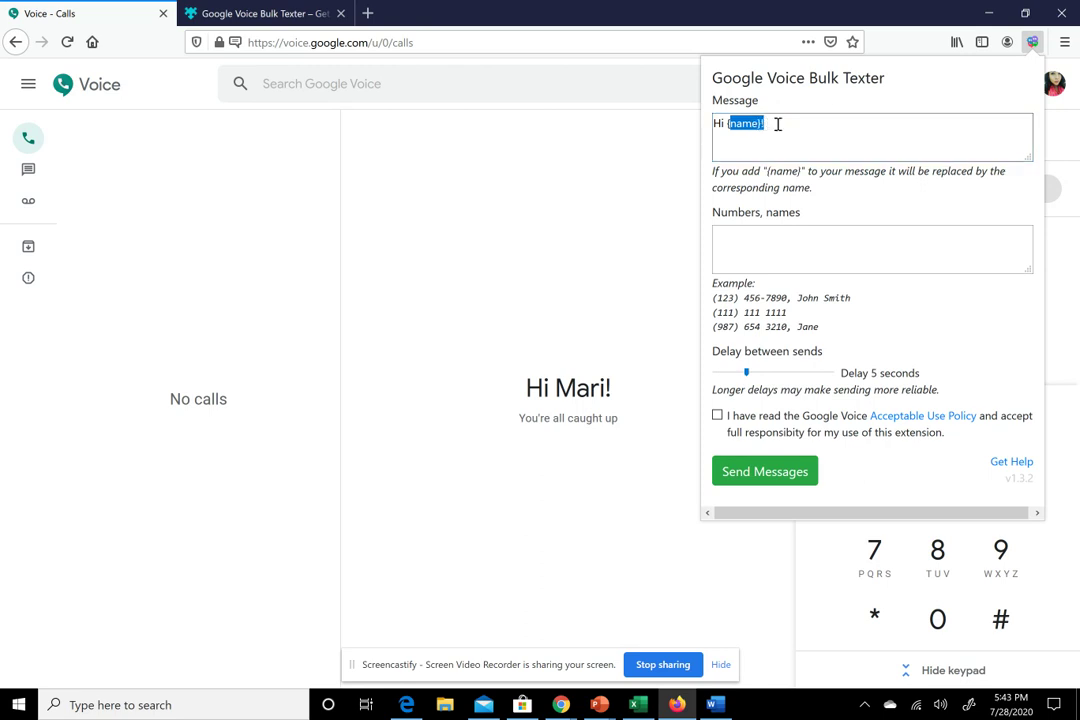
pyautogui.click(780, 124)
pyautogui.write('I wanted to')
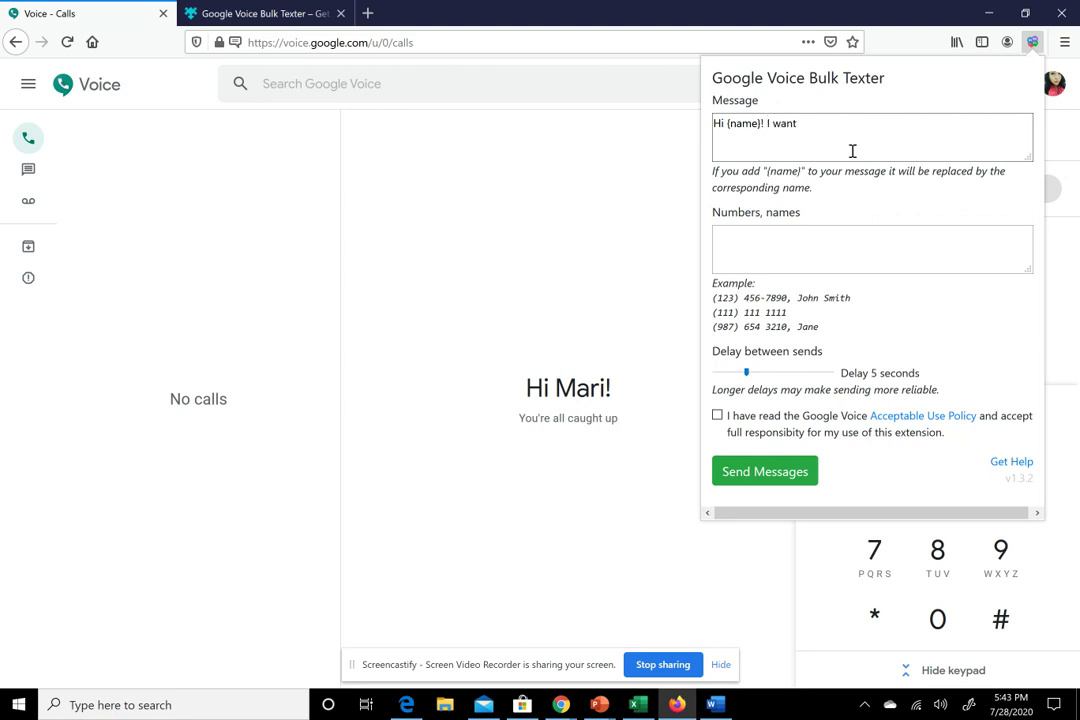
pyautogui.press('BackSpace')
pyautogui.press('BackSpace')
pyautogui.press('BackSpace')
pyautogui.press('BackSpace')
pyautogui.press('BackSpace')
pyautogui.press('BackSpace')
pyautogui.press('BackSpace')
pyautogui.press('BackSpace')
pyautogui.press('BackSpace')
pyautogui.press('BackSpace')
pyautogui.press('BackSpace')
# Introduce the sender by name after the greeting and add "I wanted to follow up on this week's math packet."
pyautogui.write('This is Ma')
pyautogui.press('BackSpace')
pyautogui.write('rs. Reyes, I wanted to ')
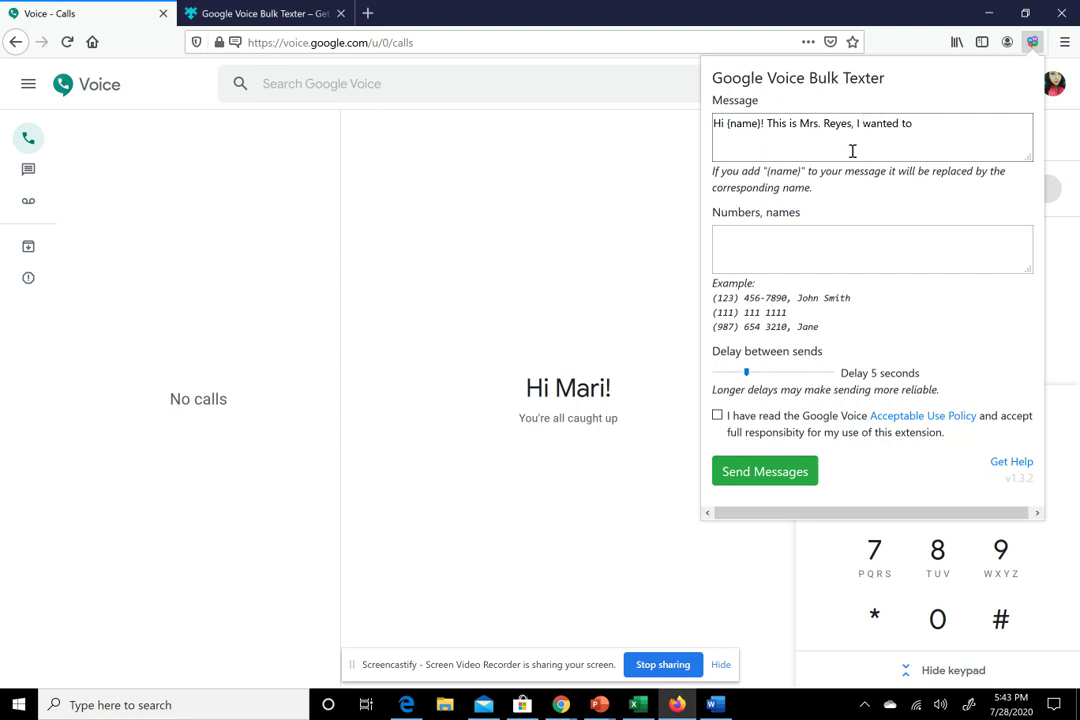
pyautogui.write('follow up on this wee')
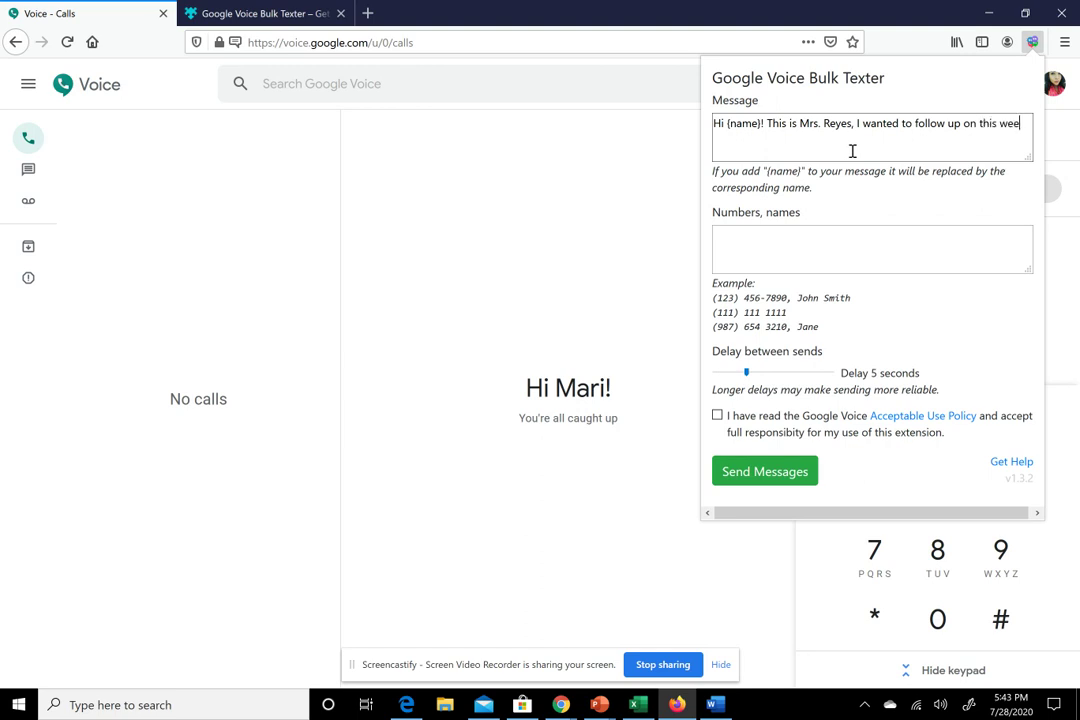
pyautogui.write("k's math packet.  How i")
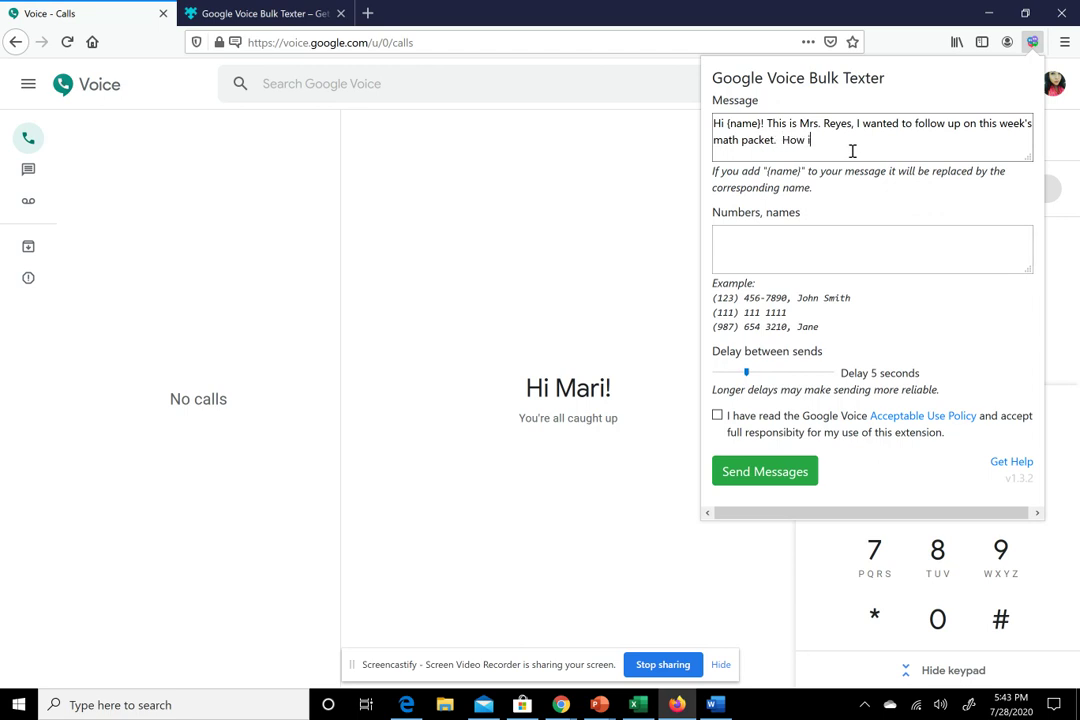
# Complete the message with "How is {name} doing on it so far because I noticed they have not turned it in yet and it was due yesterday."
pyautogui.write('s {name} doing on it so far?')
pyautogui.press('BackSpace')
pyautogui.write('because I noticed')
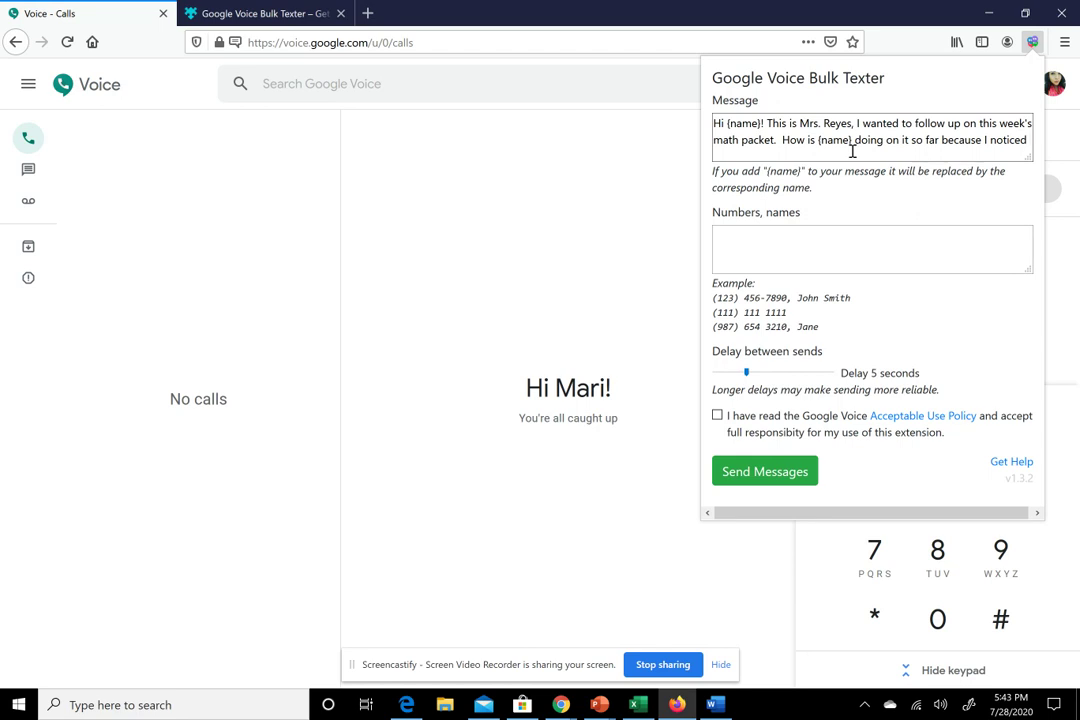
pyautogui.write(' they have no')
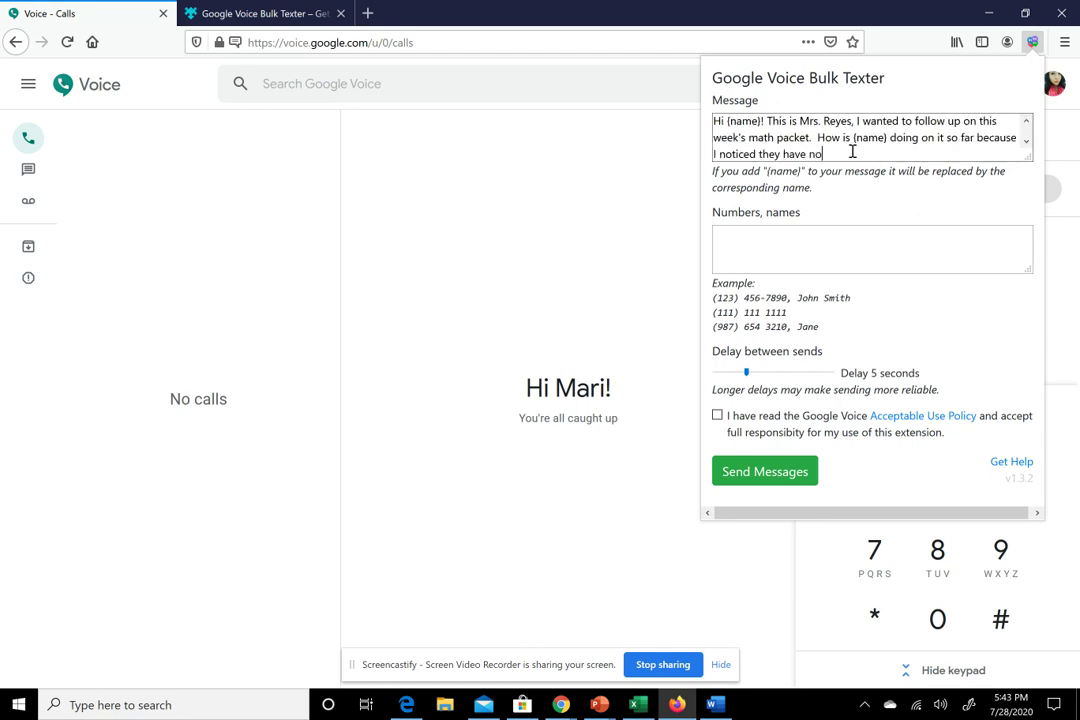
pyautogui.write('t turned it in yet a')
pyautogui.write('nd it was')
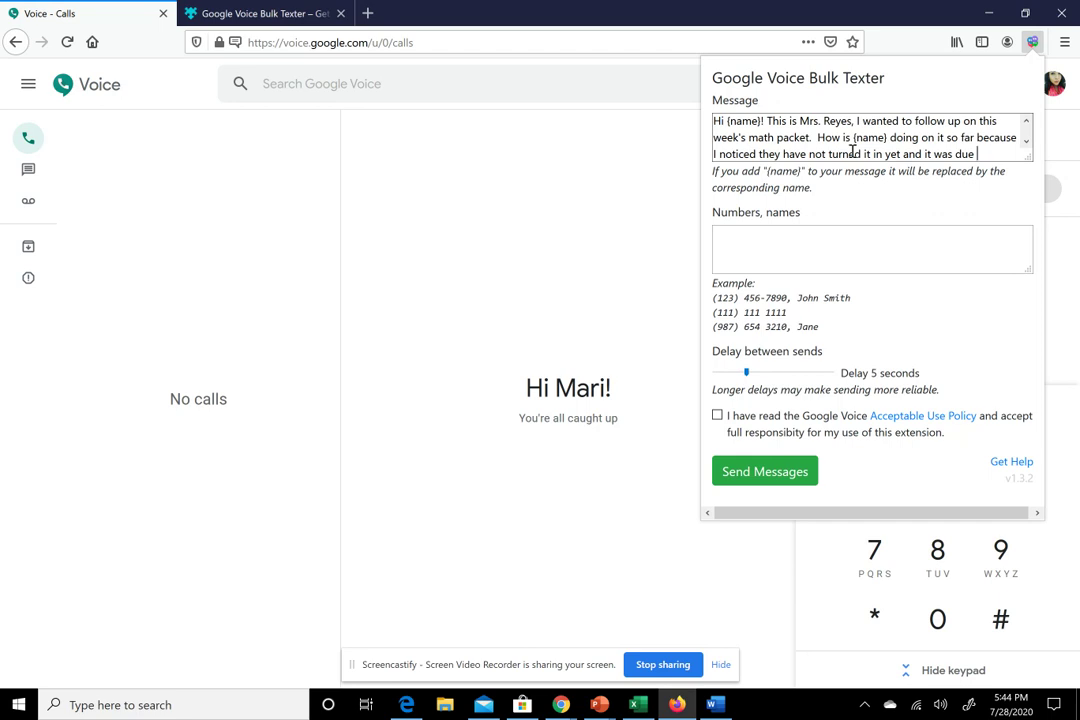
pyautogui.write('due yesterday.')
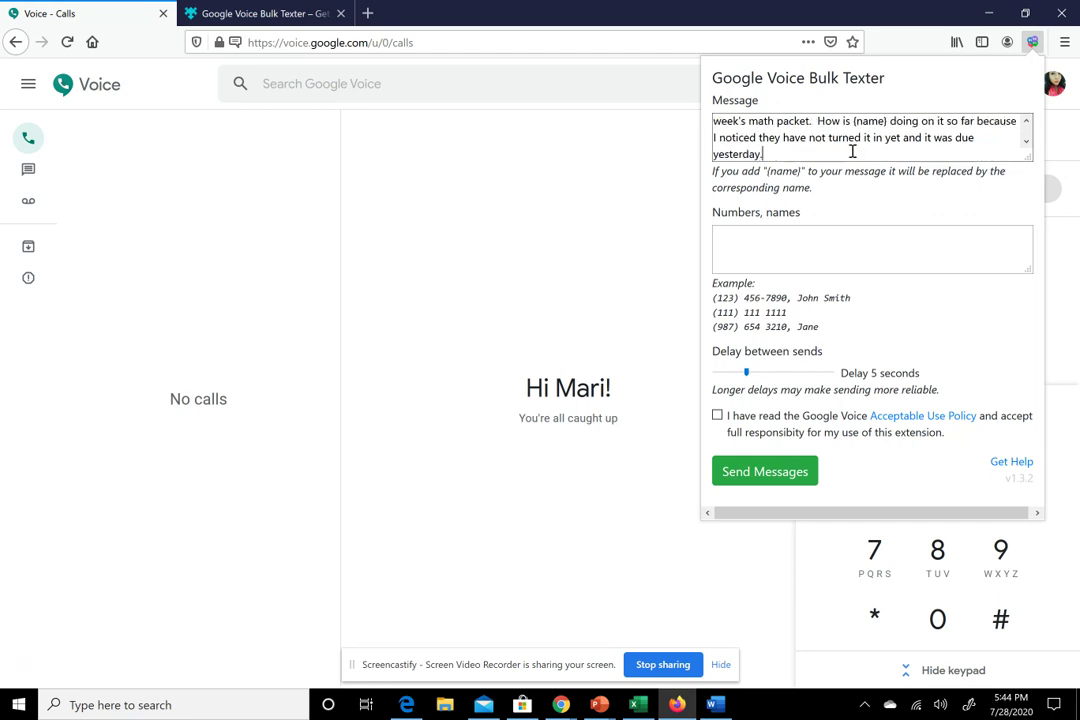
# Review both {name} placeholders in the message and move to the empty recipients field
pyautogui.scroll(2, 852, 151)
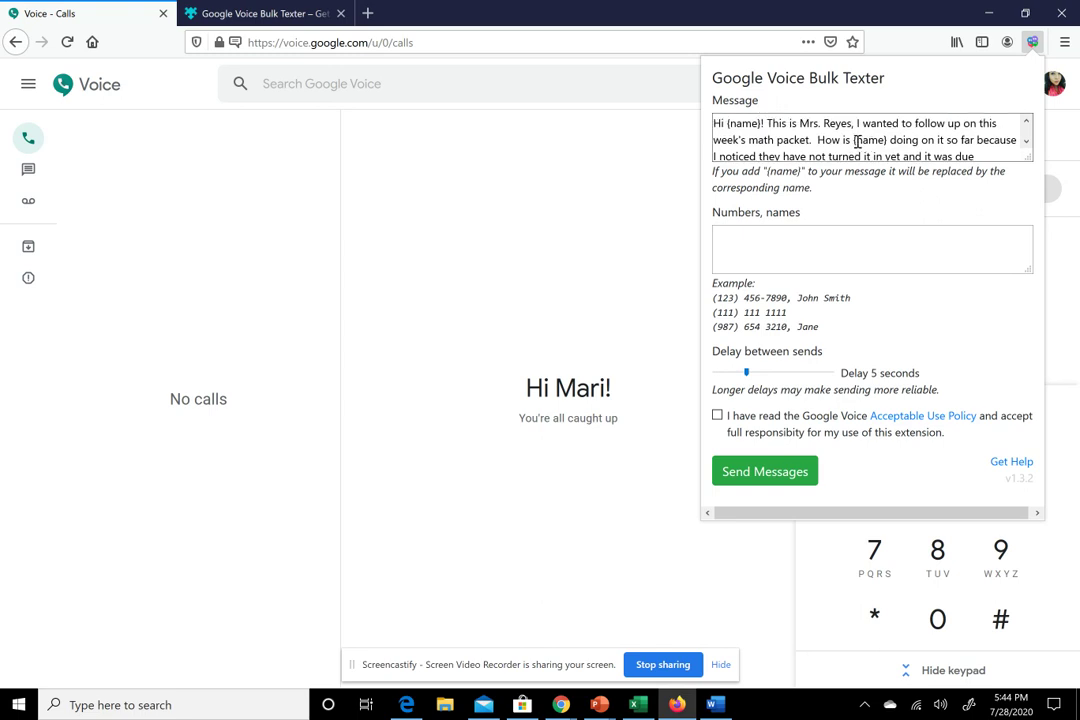
pyautogui.doubleClick(856, 142)
pyautogui.moveTo(727, 124); pyautogui.dragTo(762, 124)
pyautogui.click(790, 238)
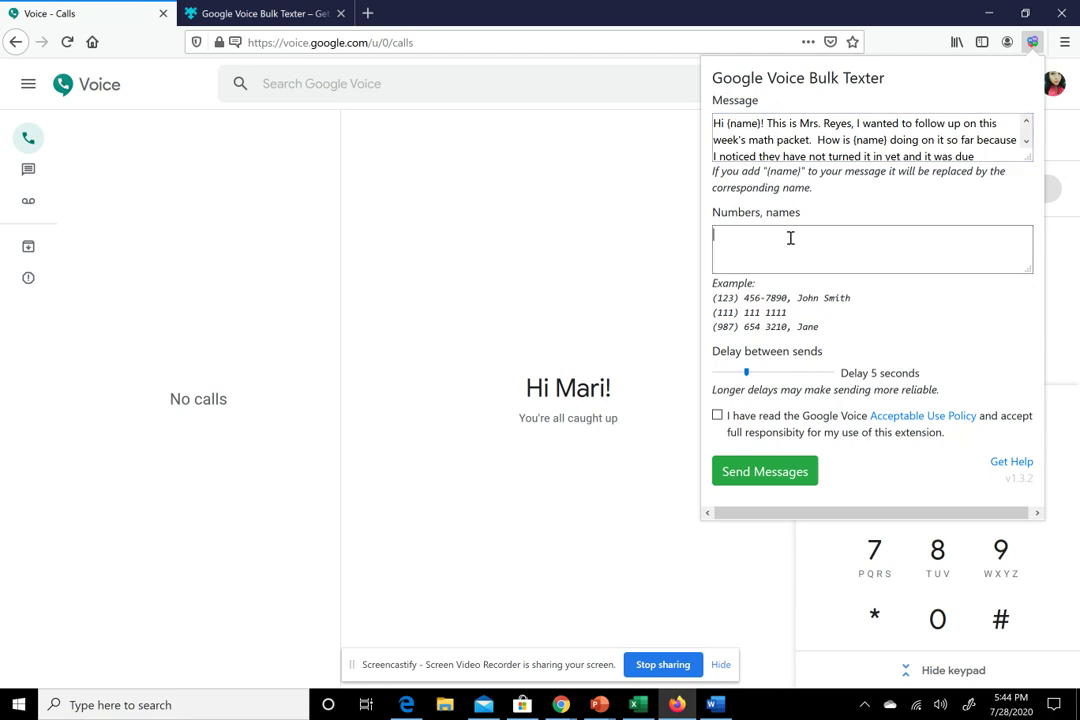
# Switch to Excel, look over the VLOOKUP sheet's list, and copy the combined number-and-name entries in C3:C12 of the CONCATENATE sheet
pyautogui.click(636, 705)
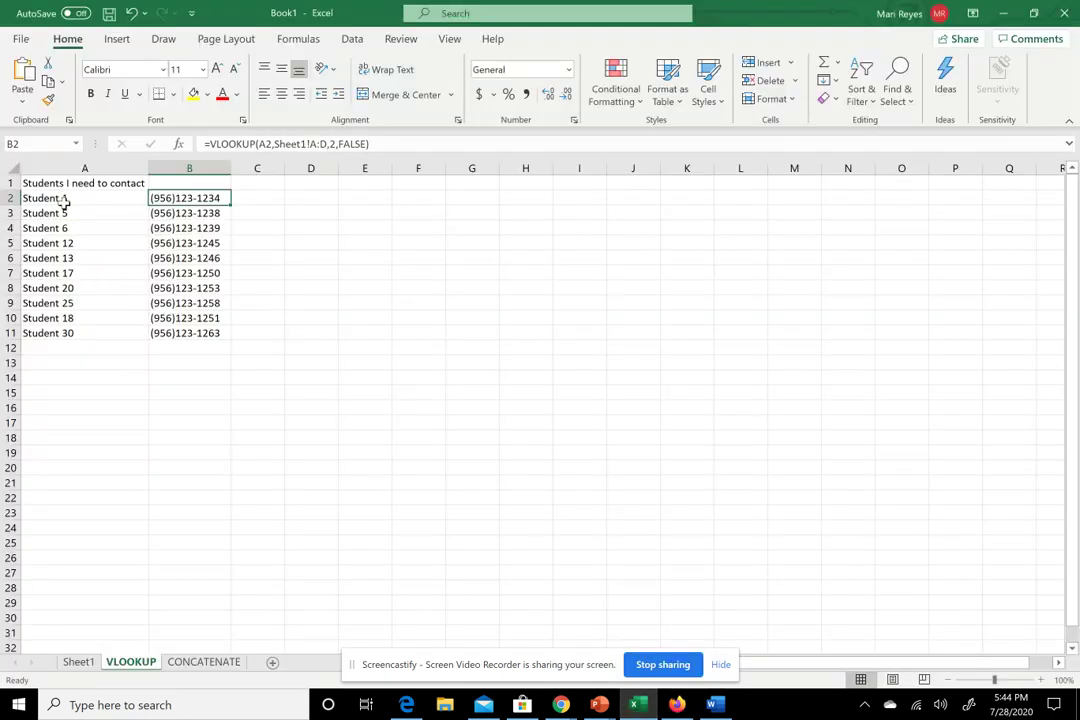
pyautogui.moveTo(65, 205); pyautogui.dragTo(80, 330)
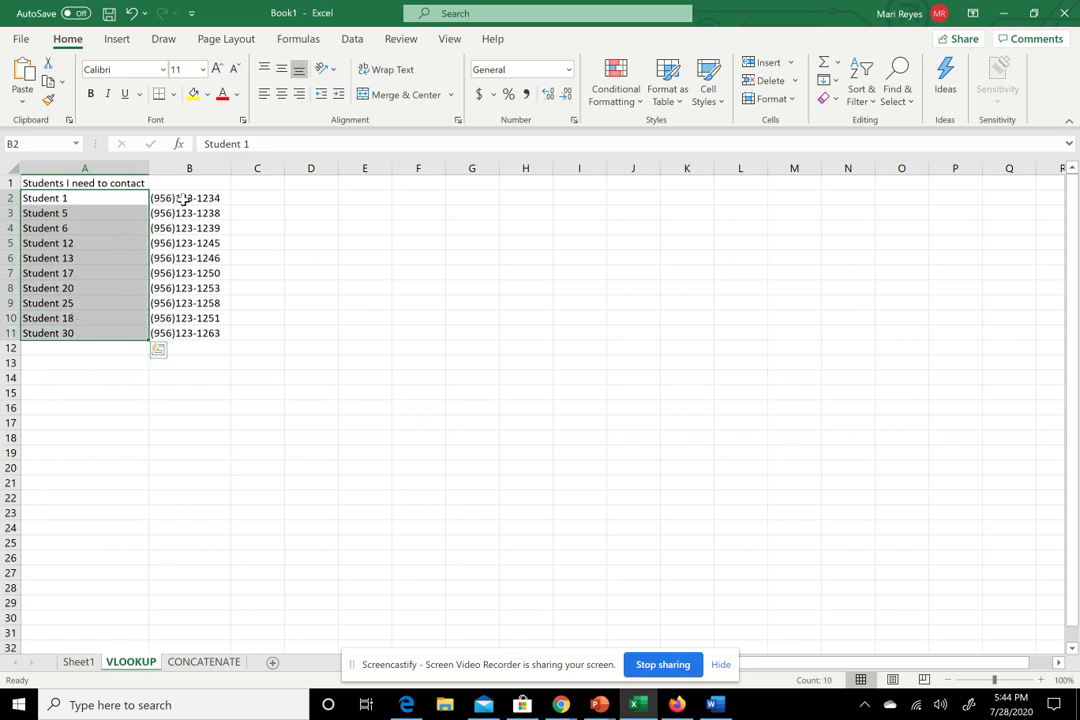
pyautogui.moveTo(165, 212); pyautogui.dragTo(193, 316)
pyautogui.click(202, 664)
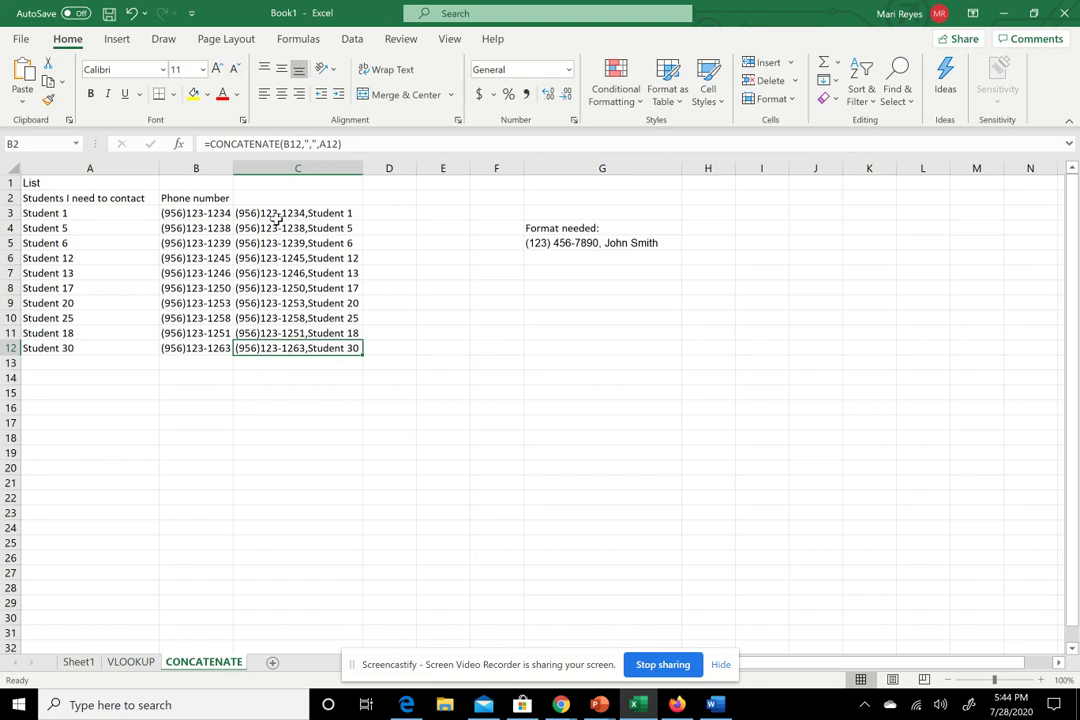
pyautogui.moveTo(275, 213); pyautogui.dragTo(276, 346)
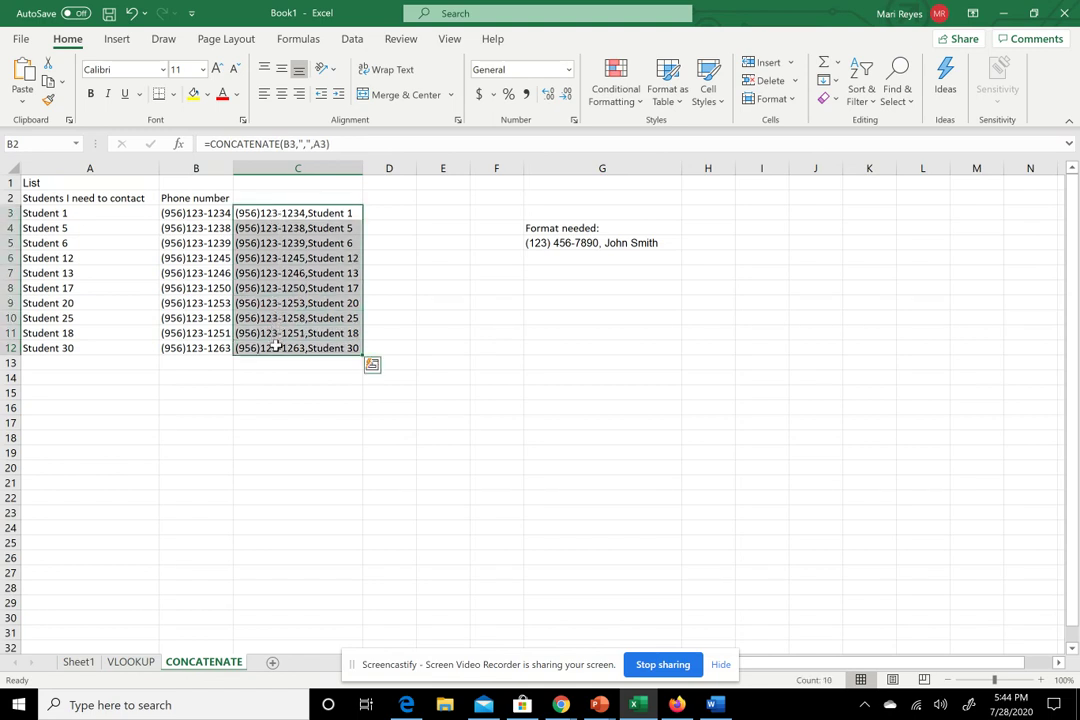
pyautogui.hotkey('ctrl', 'c')
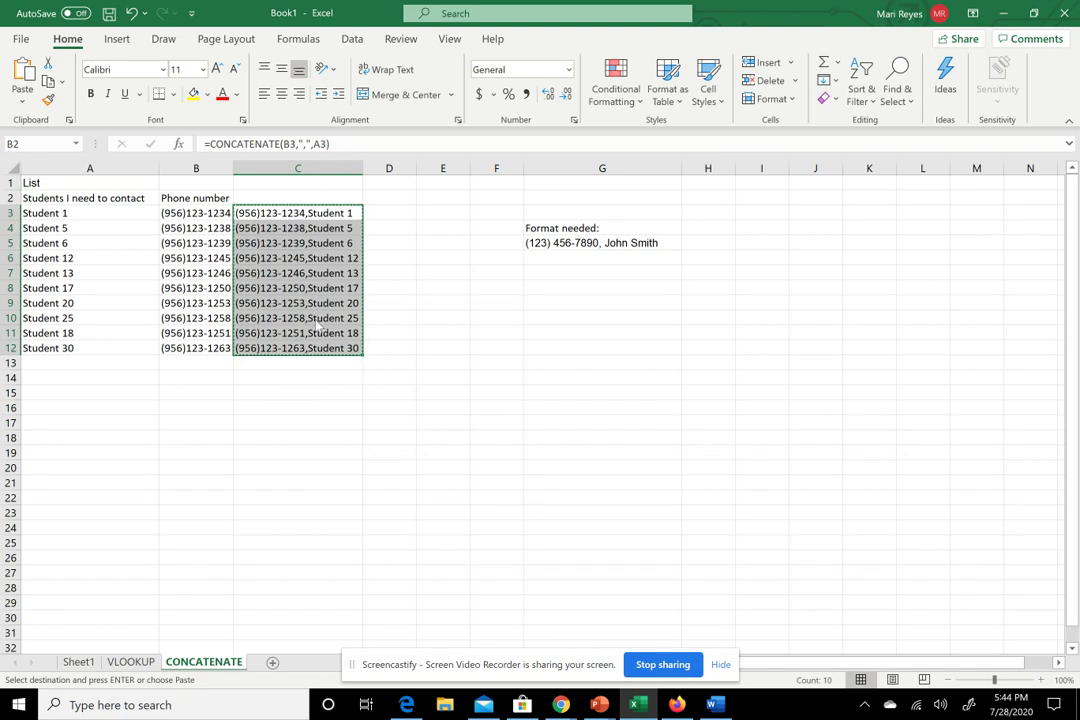
# Switch back to Firefox, reopen the Bulk Texter extension, and paste the copied recipients into the numbers and names field
pyautogui.hotkey('alt', 'Tab')
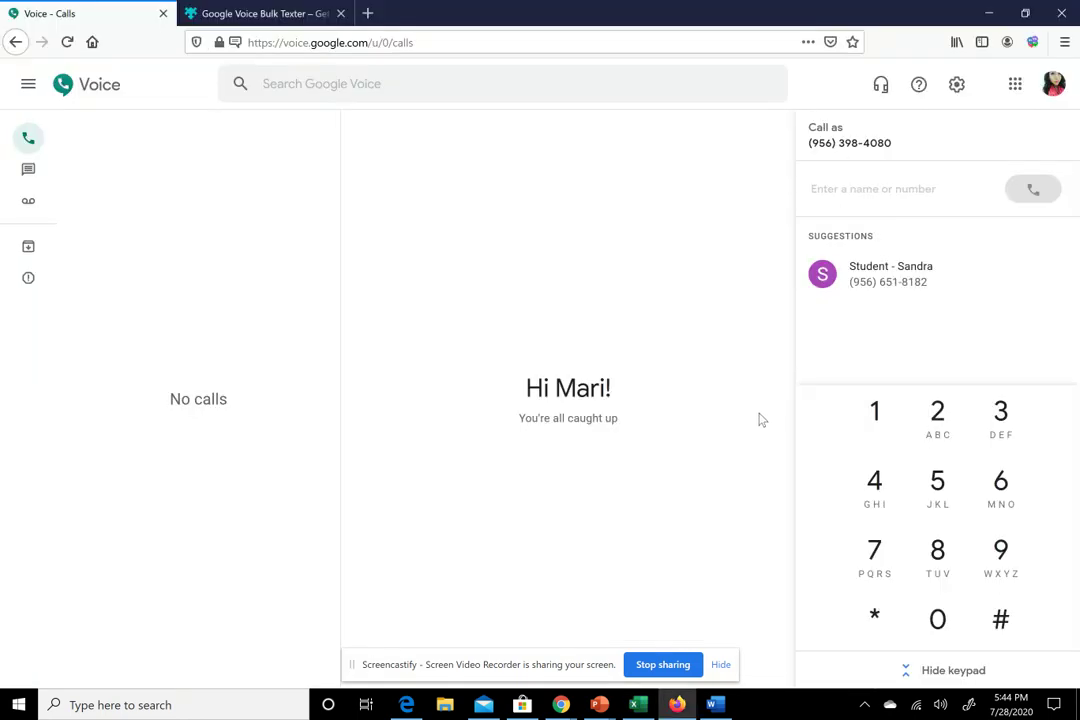
pyautogui.click(1032, 42)
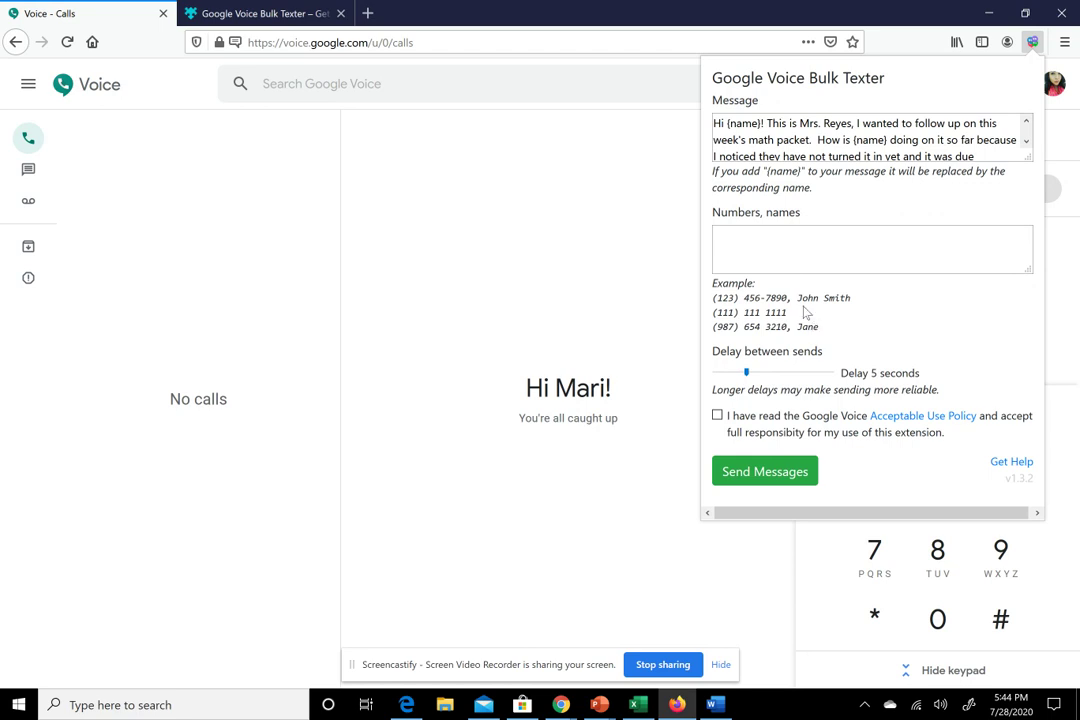
pyautogui.click(777, 247)
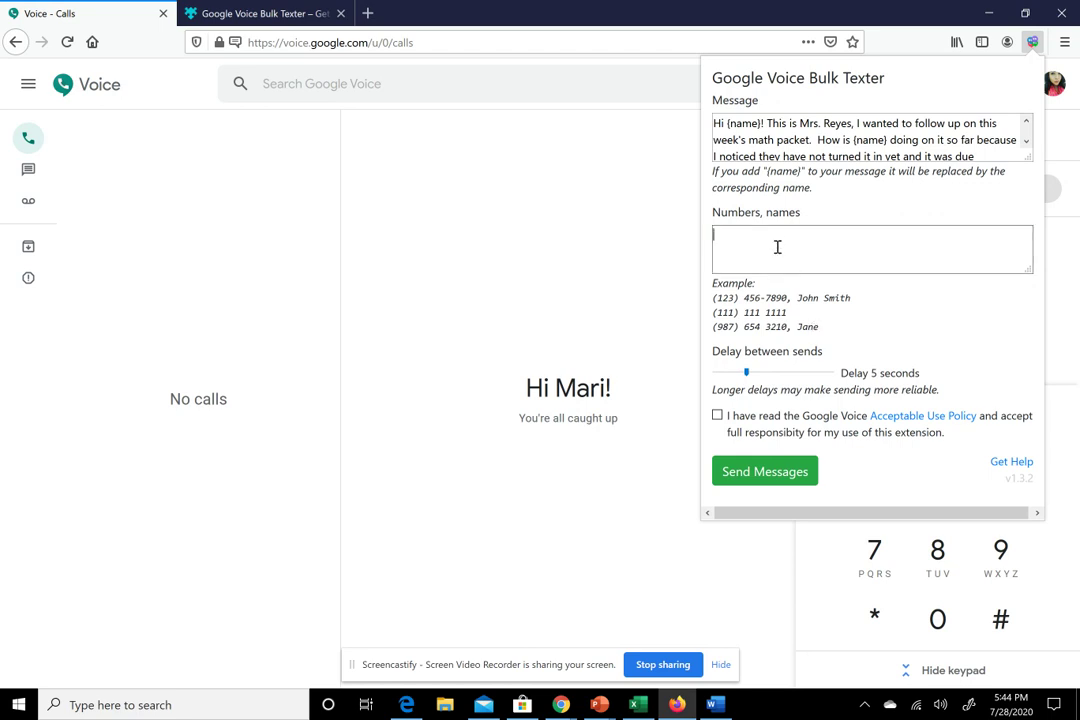
pyautogui.hotkey('ctrl', 'v')
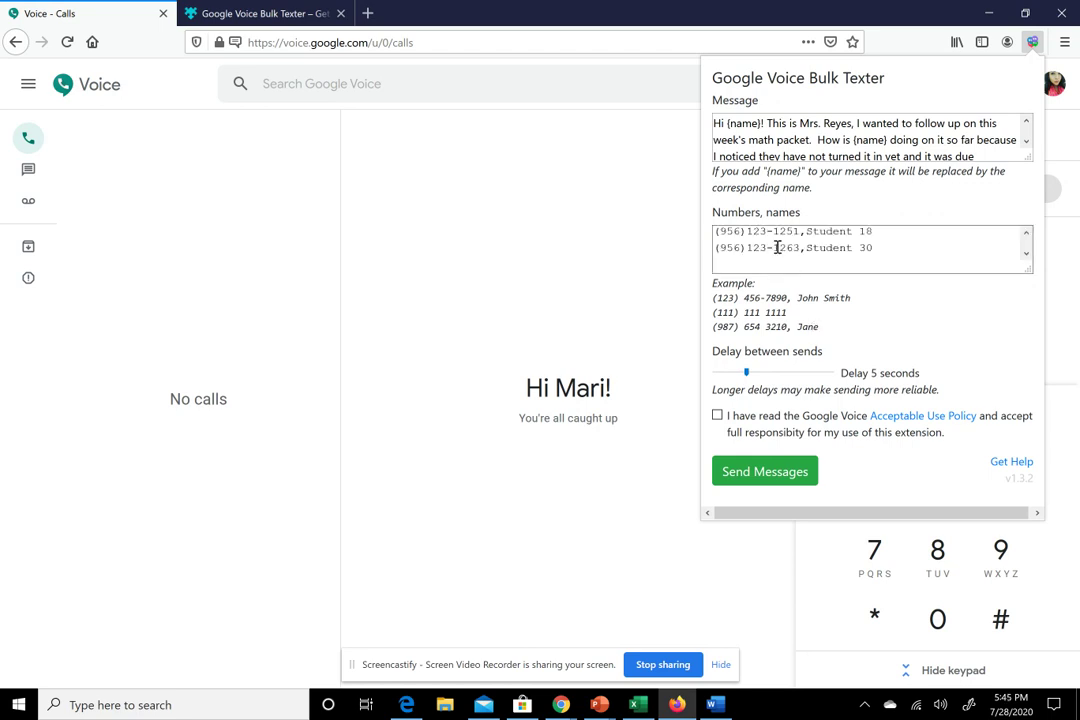
pyautogui.click(1026, 233)
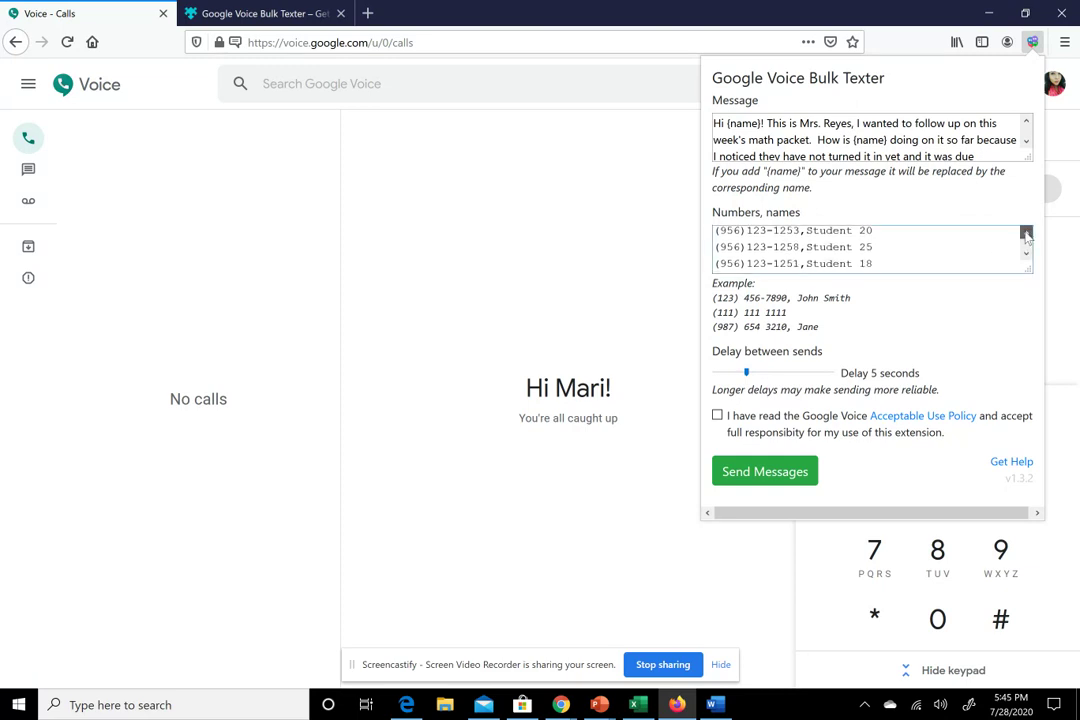
pyautogui.scroll(1, 830, 253)
pyautogui.rightClick(830, 253)
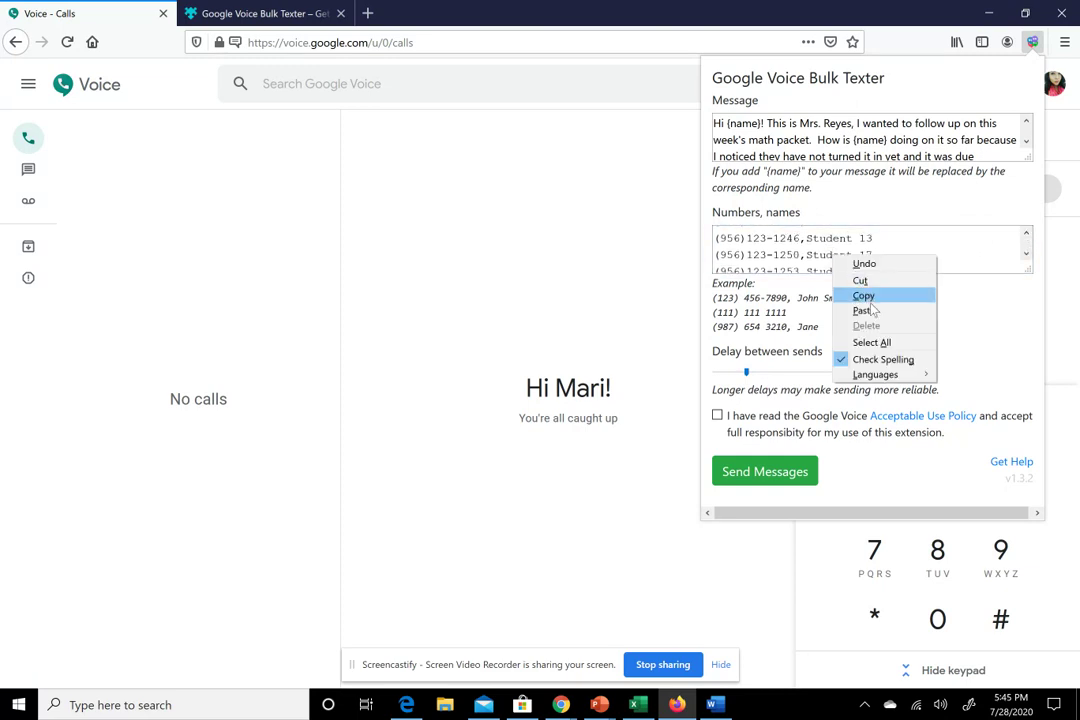
# Review the pasted recipient list from its first entry and reread the whole message, checking its {name} placeholders against the student names
pyautogui.click(955, 251)
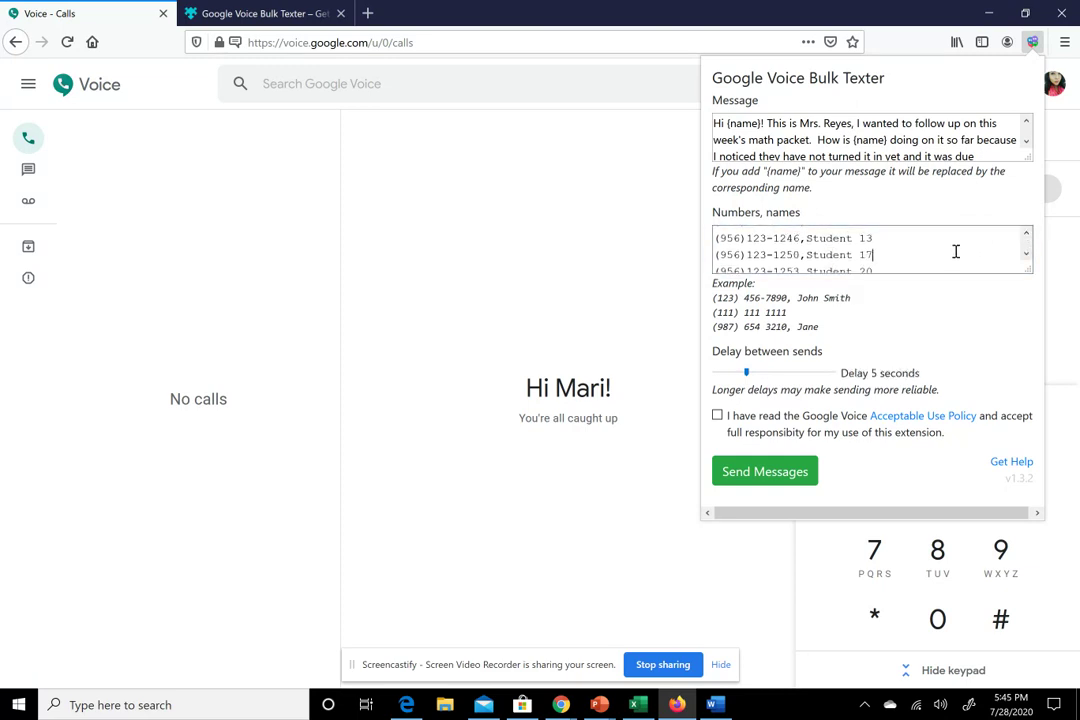
pyautogui.scroll(1, 822, 253)
pyautogui.scroll(3, 822, 252)
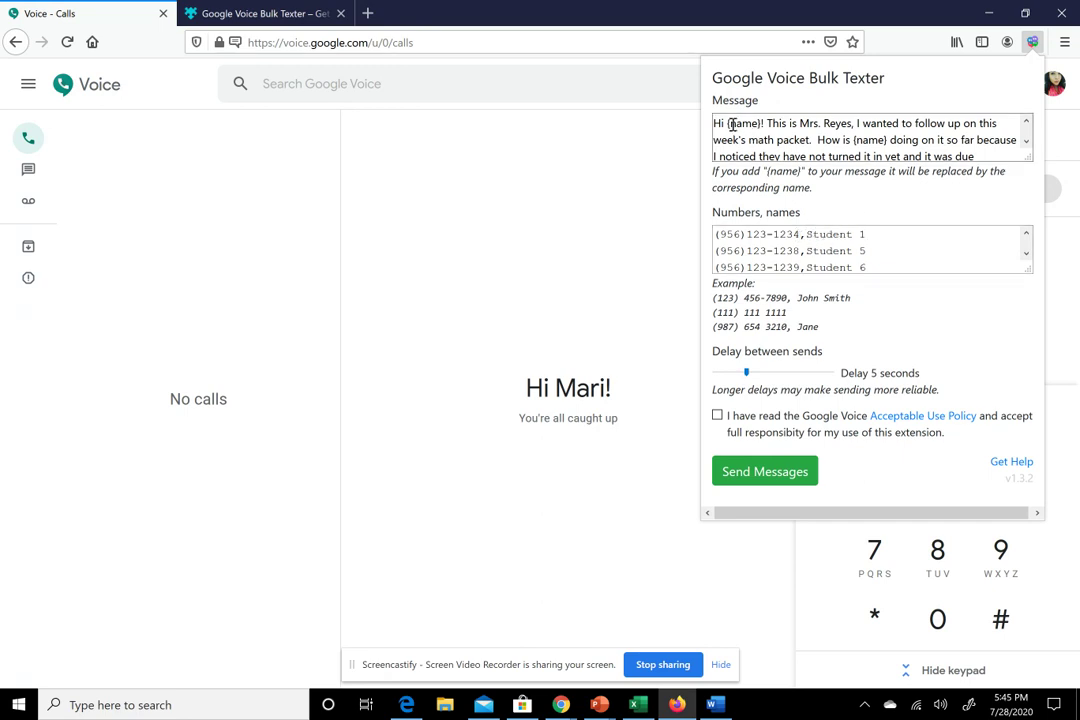
pyautogui.moveTo(729, 123)
pyautogui.mouseDown()
pyautogui.moveTo(758, 124)
pyautogui.moveTo(729, 126)
pyautogui.mouseUp()
pyautogui.moveTo(855, 141); pyautogui.dragTo(893, 142)
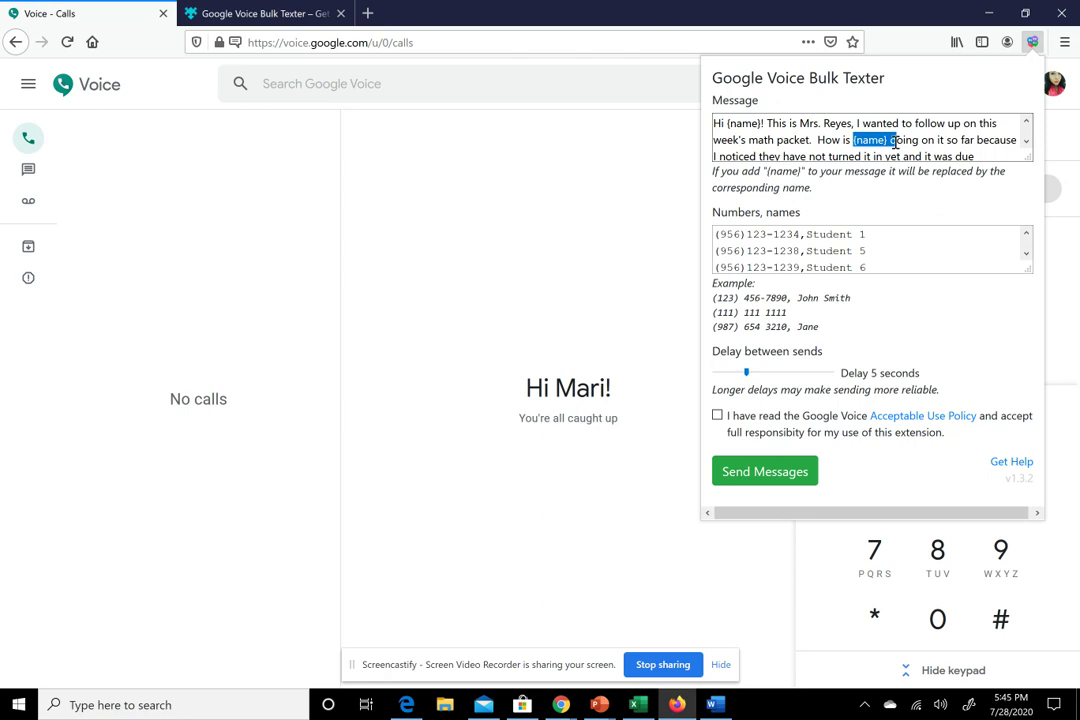
pyautogui.click(1027, 145)
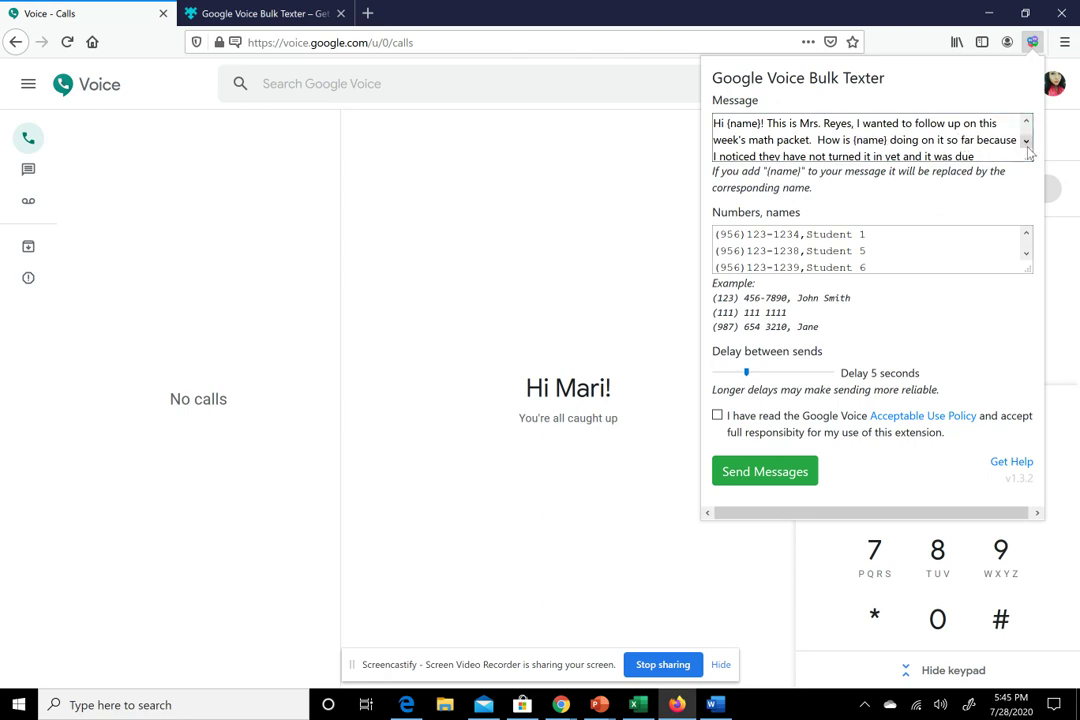
pyautogui.click(1027, 142)
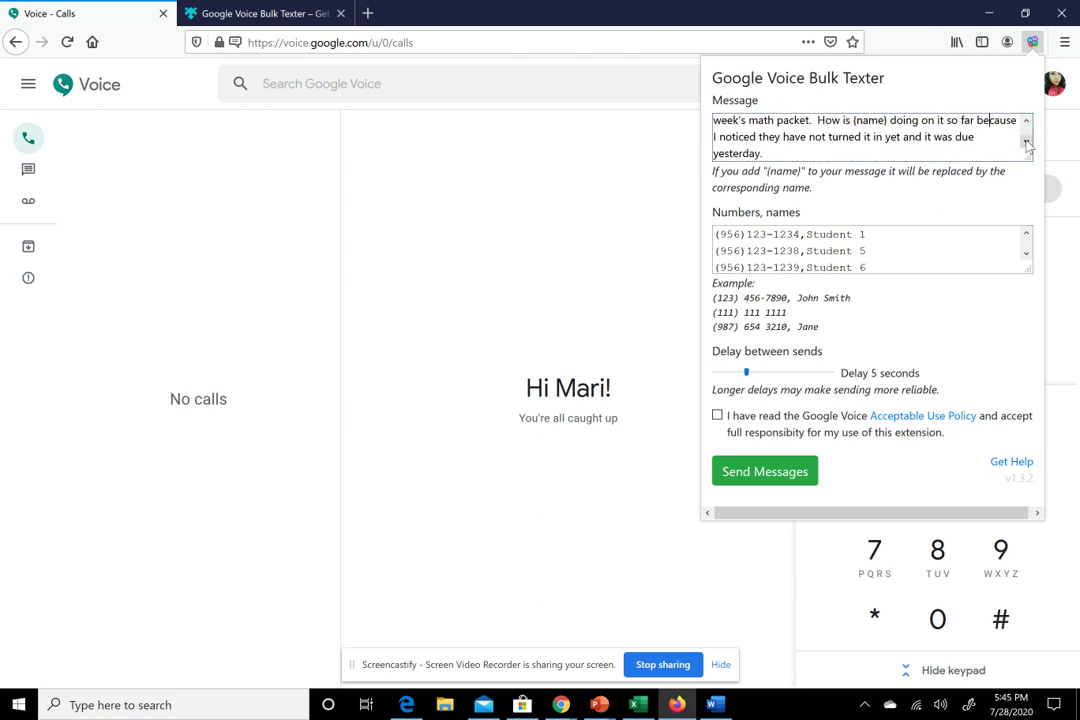
pyautogui.moveTo(807, 251); pyautogui.dragTo(769, 182)
pyautogui.click(826, 255)
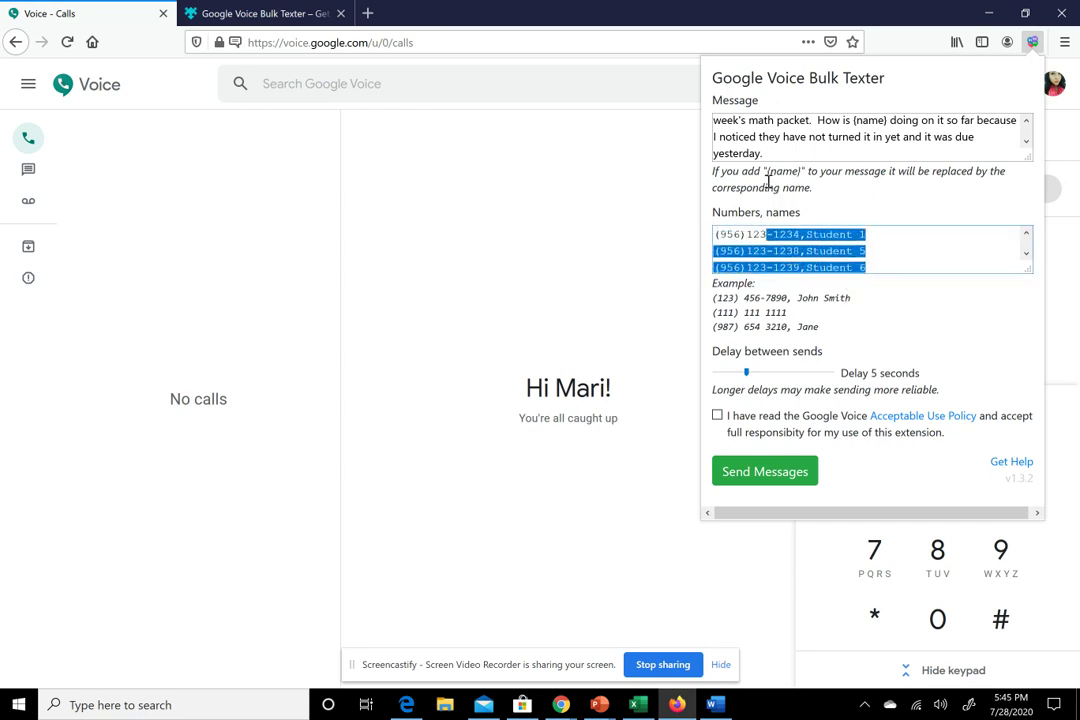
pyautogui.moveTo(806, 137); pyautogui.dragTo(758, 122)
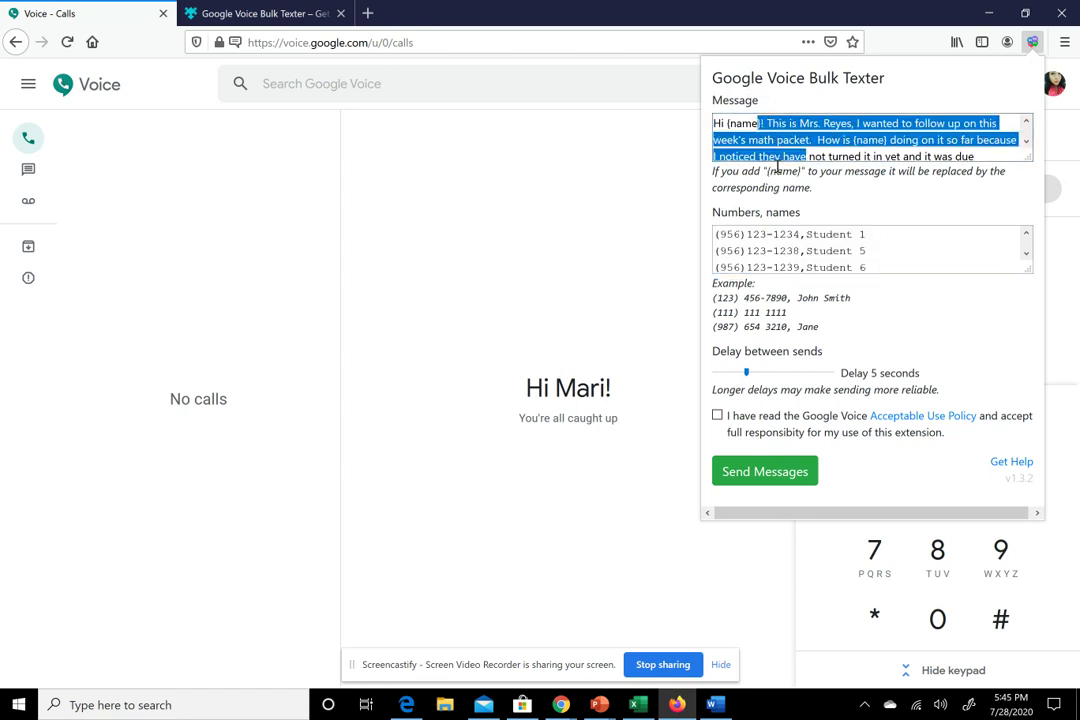
pyautogui.click(843, 243)
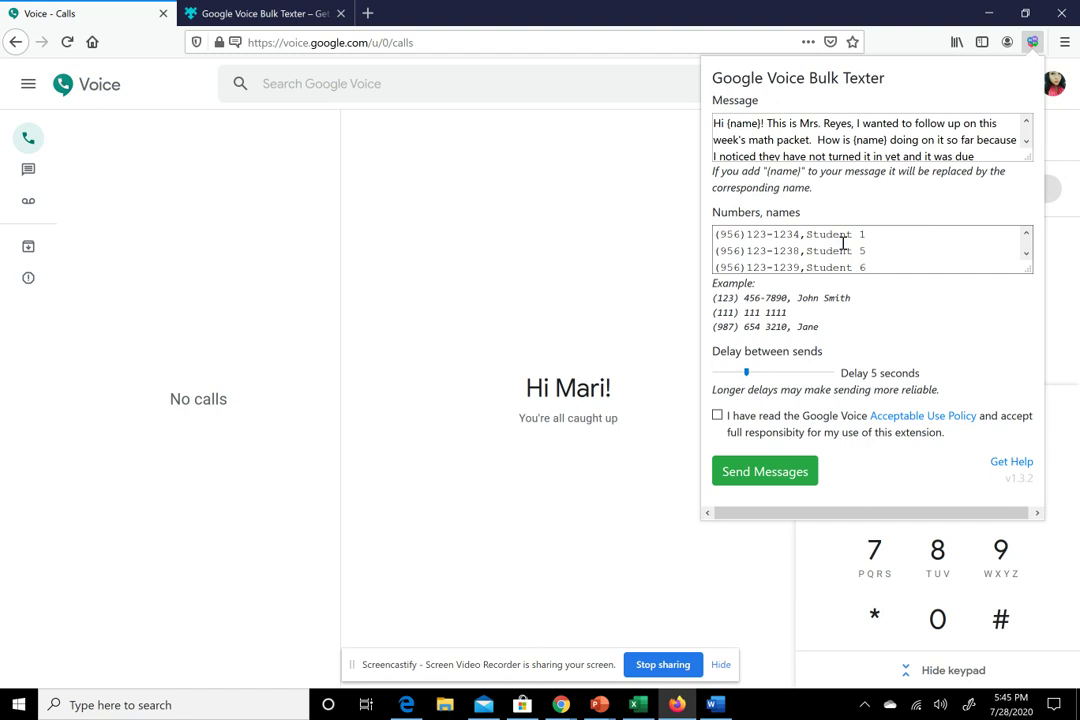
# Accept the Acceptable Use Policy, try a 1/2 second delay between sends, and set the delay to 15 seconds
pyautogui.click(717, 416)
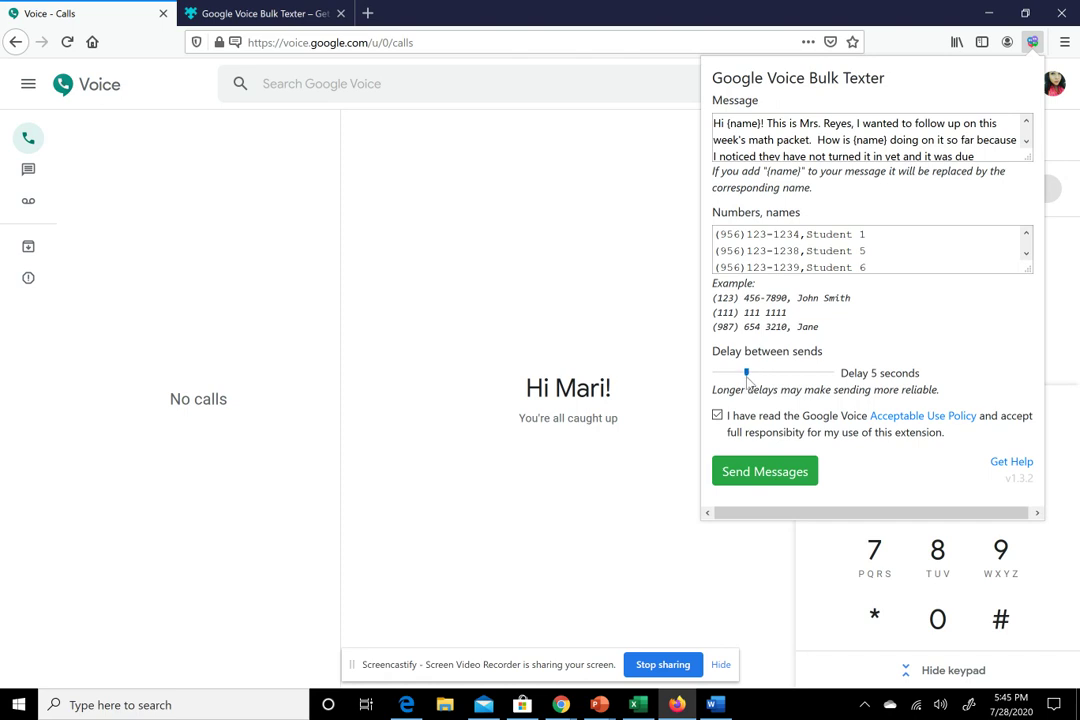
pyautogui.moveTo(746, 372); pyautogui.dragTo(719, 385)
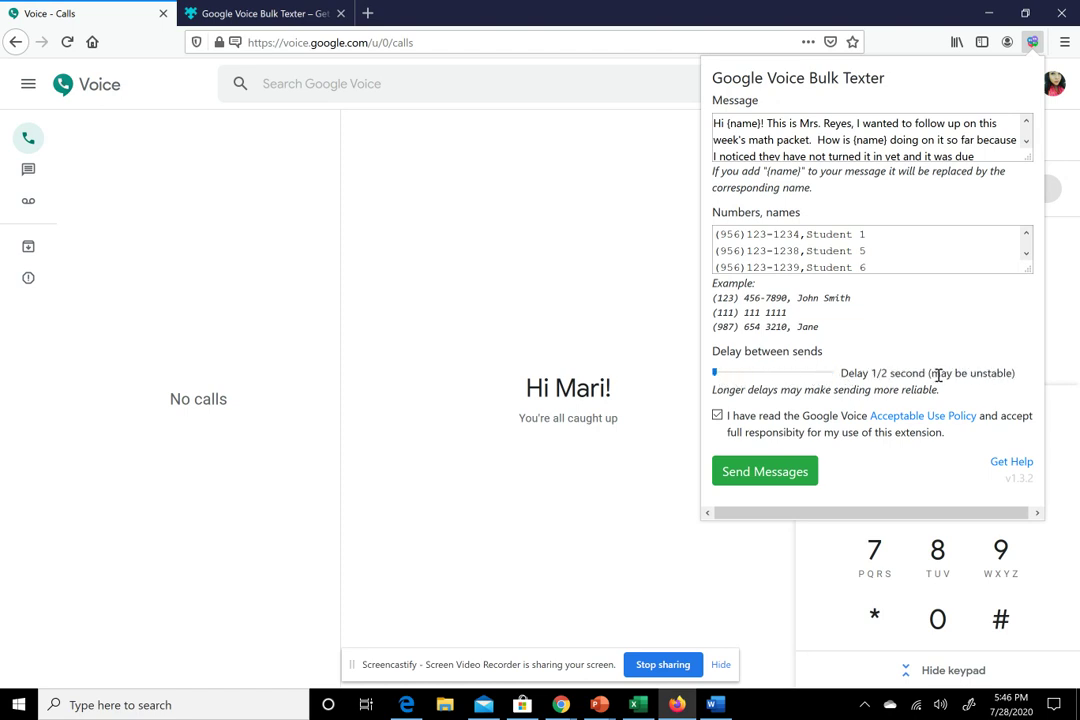
pyautogui.moveTo(938, 373); pyautogui.dragTo(1014, 374)
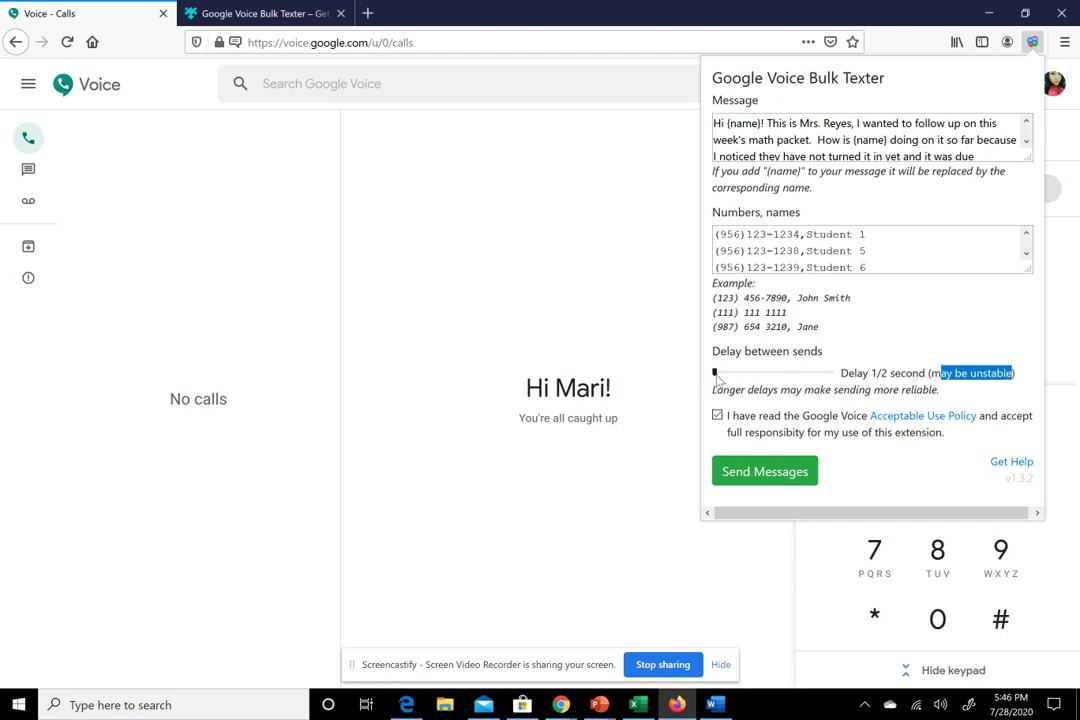
pyautogui.moveTo(714, 374); pyautogui.dragTo(769, 378)
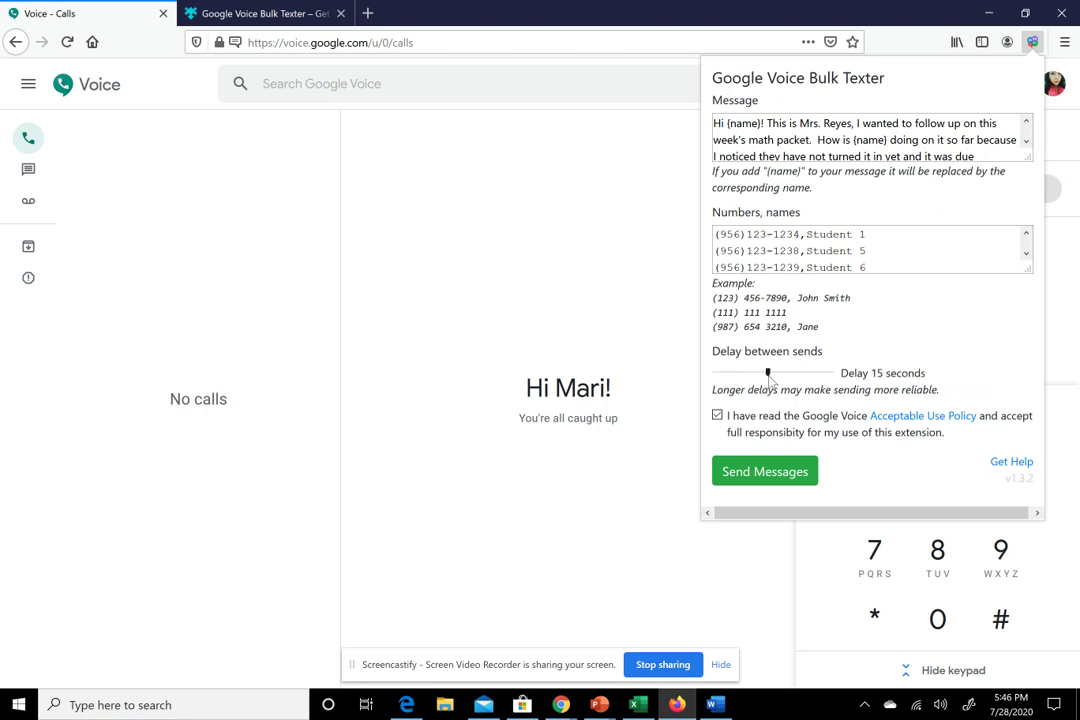